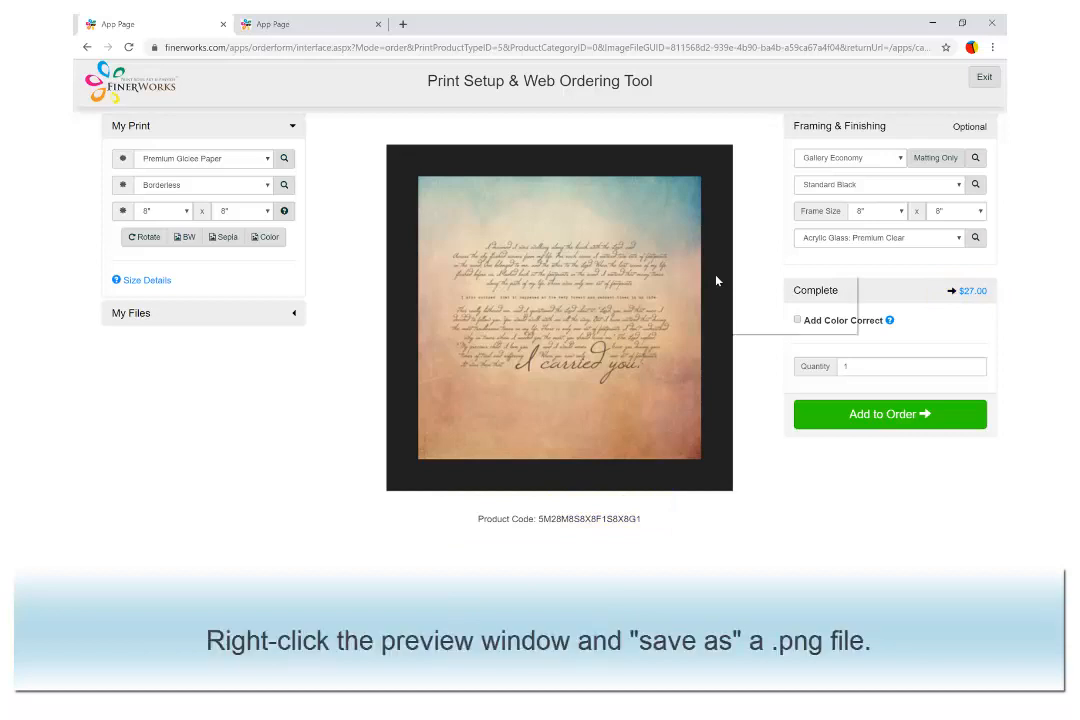
# Step: Save the framed print preview as a PNG image in the paper textures folder
pyautogui.rightClick(716, 281)
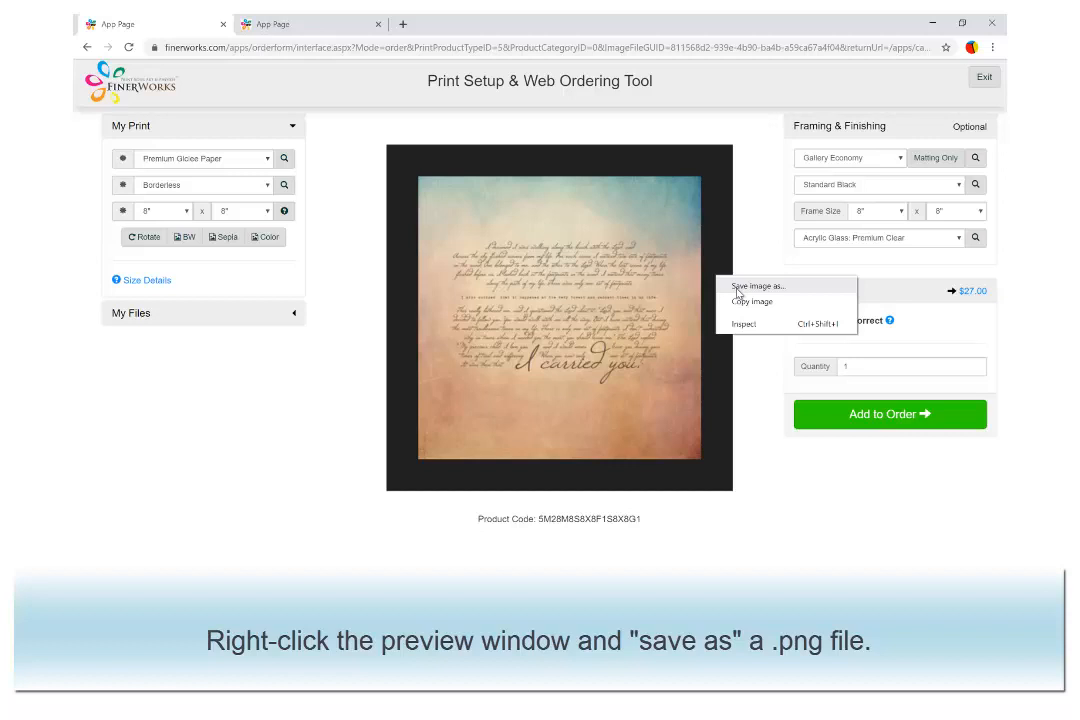
pyautogui.click(740, 287)
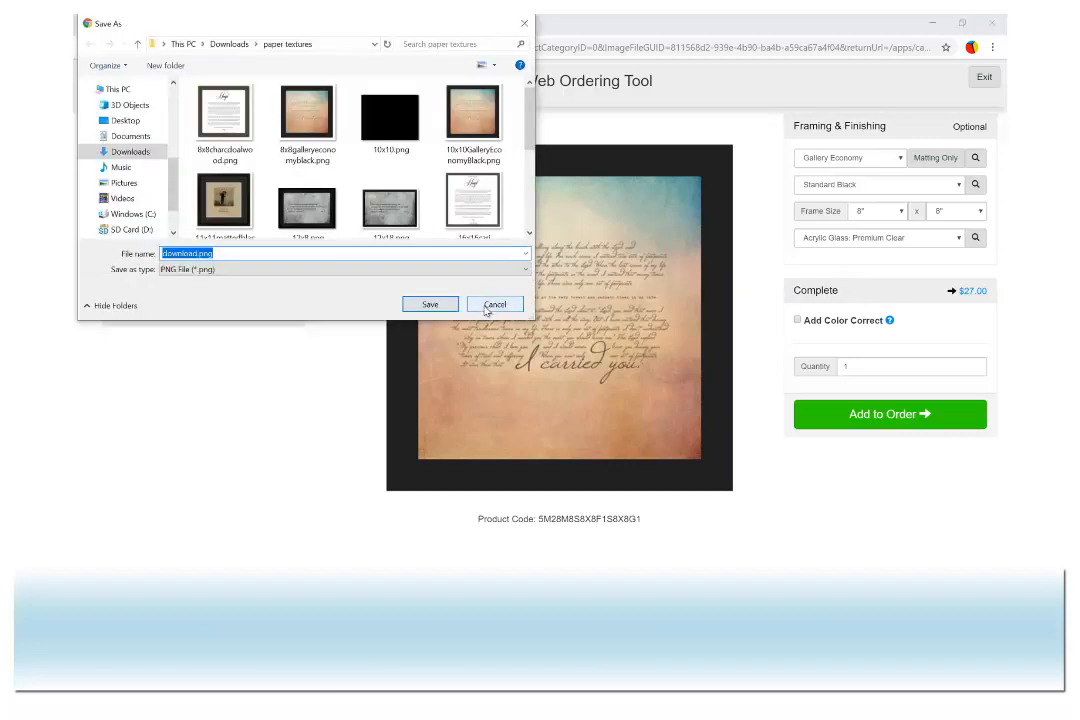
pyautogui.click(455, 309)
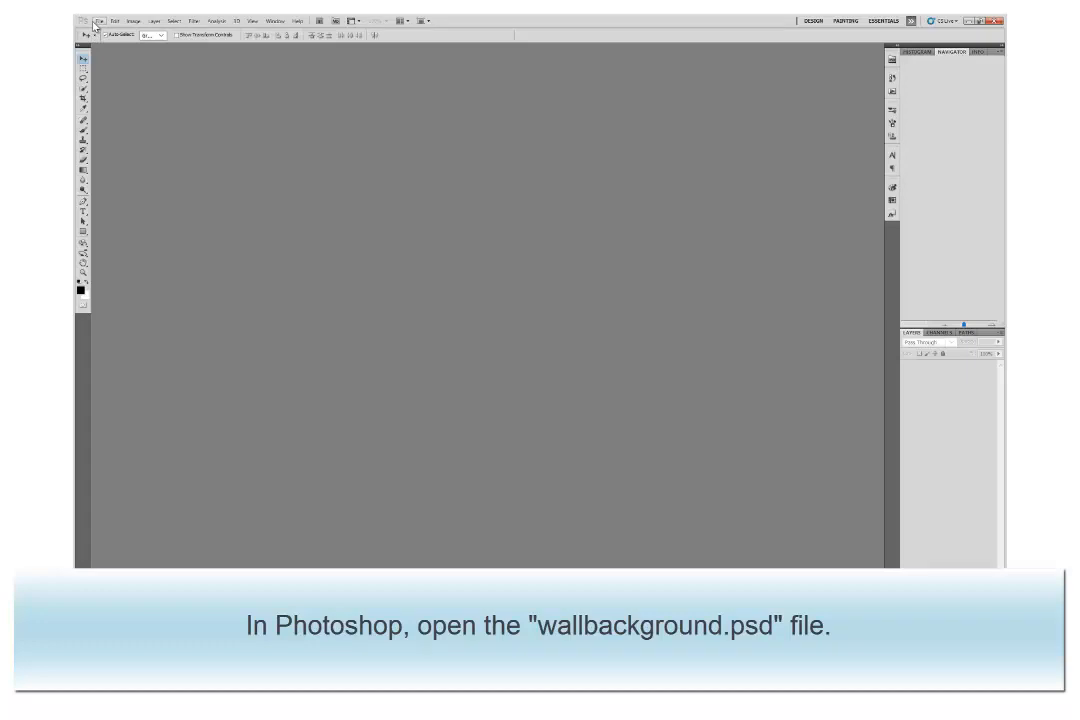
# Step: Switch to Photoshop, open wallbackground.psd and add two vertical guides 10 inches apart, at about 6 and 16 inches
pyautogui.hotkey('ctrl', 'o')
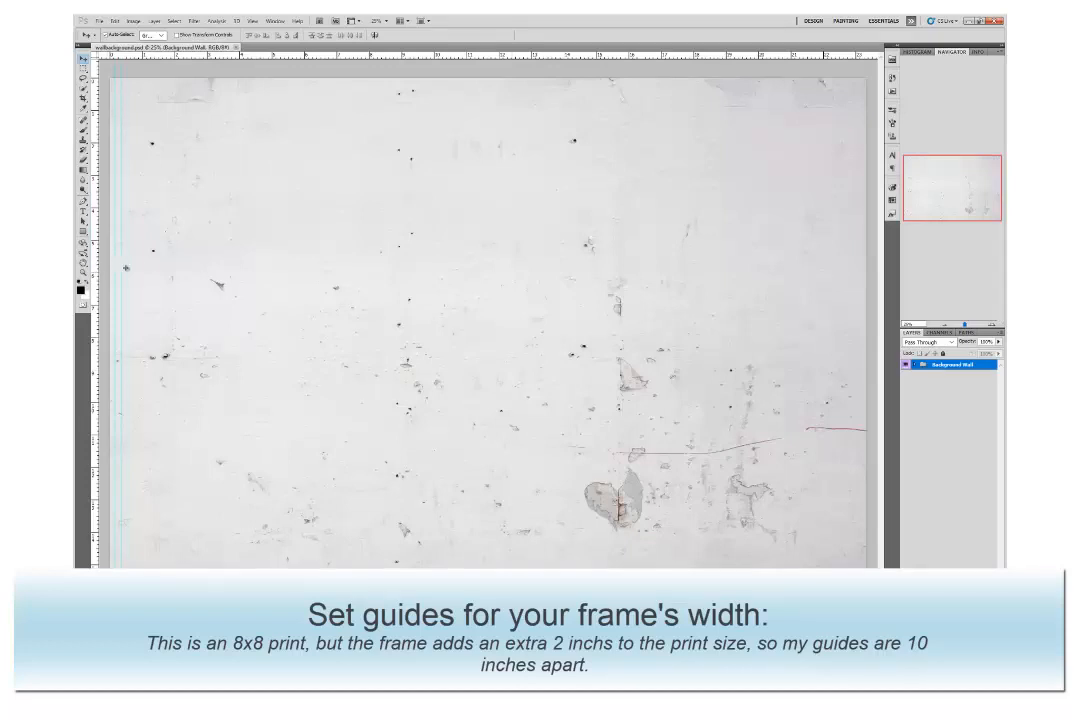
pyautogui.moveTo(95, 228); pyautogui.dragTo(304, 298)
pyautogui.moveTo(97, 329); pyautogui.dragTo(632, 517)
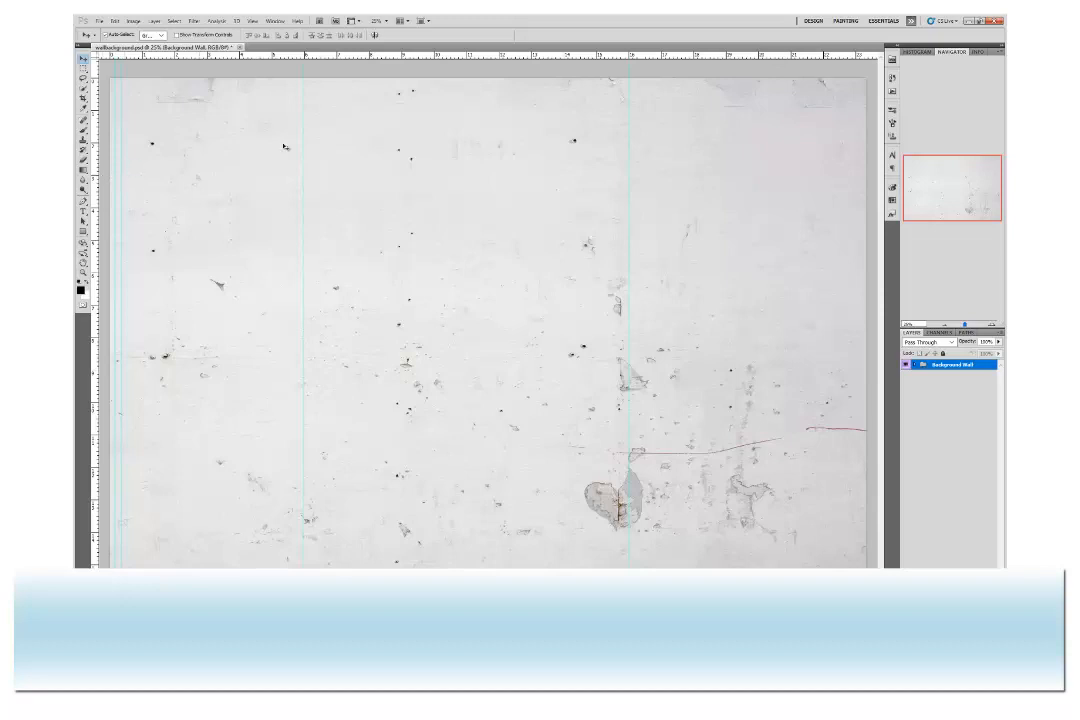
# Step: Place 8x8galleryeconomyblack.png on the wall and scale it so the black frame spans the two guides
pyautogui.click(99, 20)
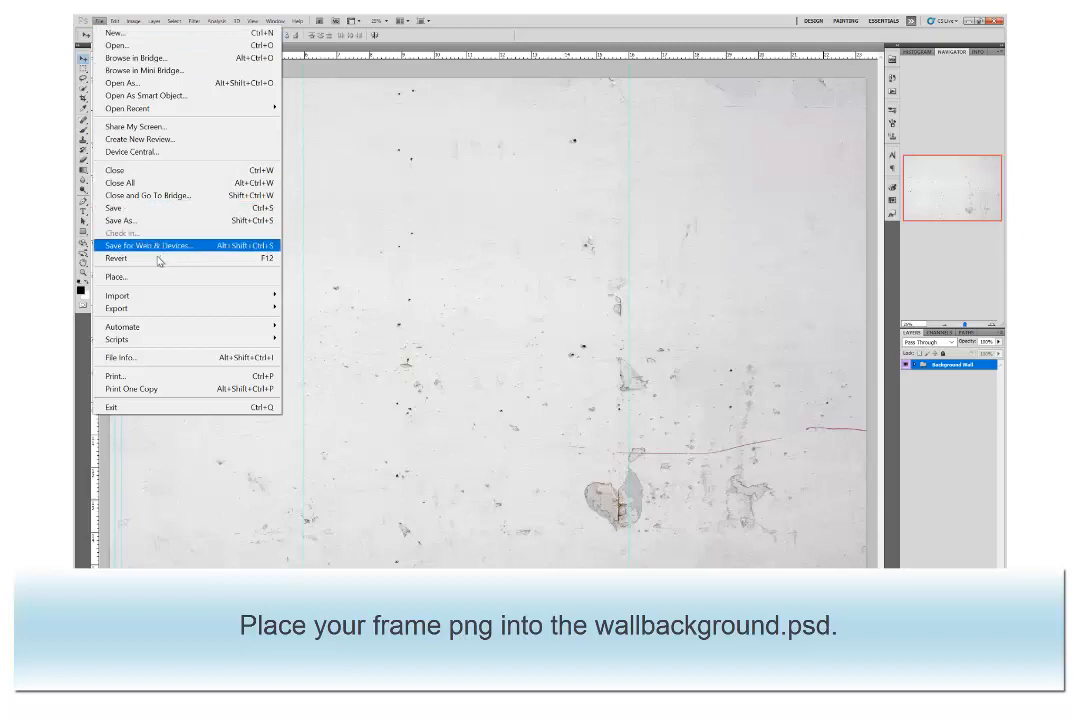
pyautogui.click(116, 277)
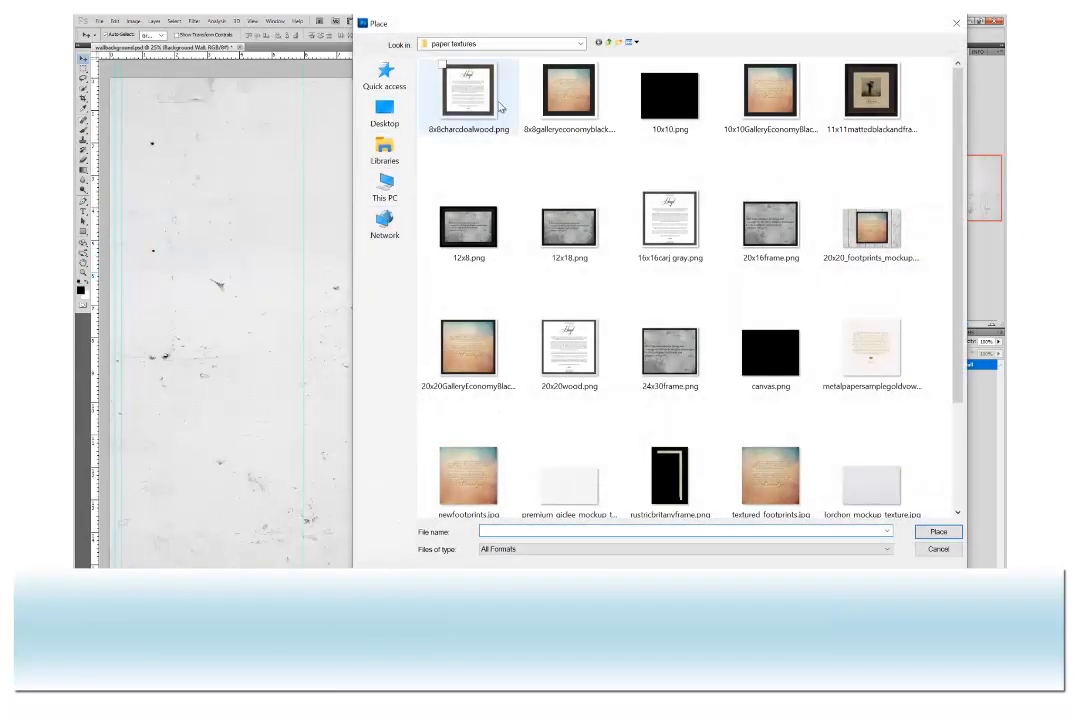
pyautogui.click(587, 95)
pyautogui.doubleClick(587, 95)
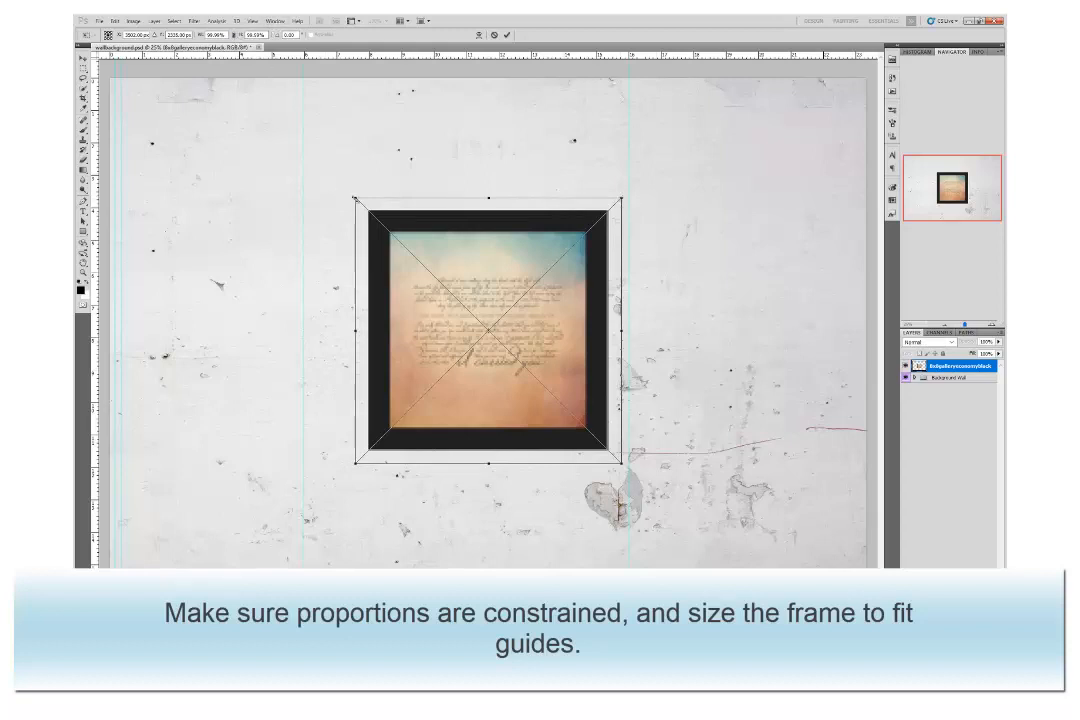
pyautogui.moveTo(355, 199); pyautogui.dragTo(288, 131)
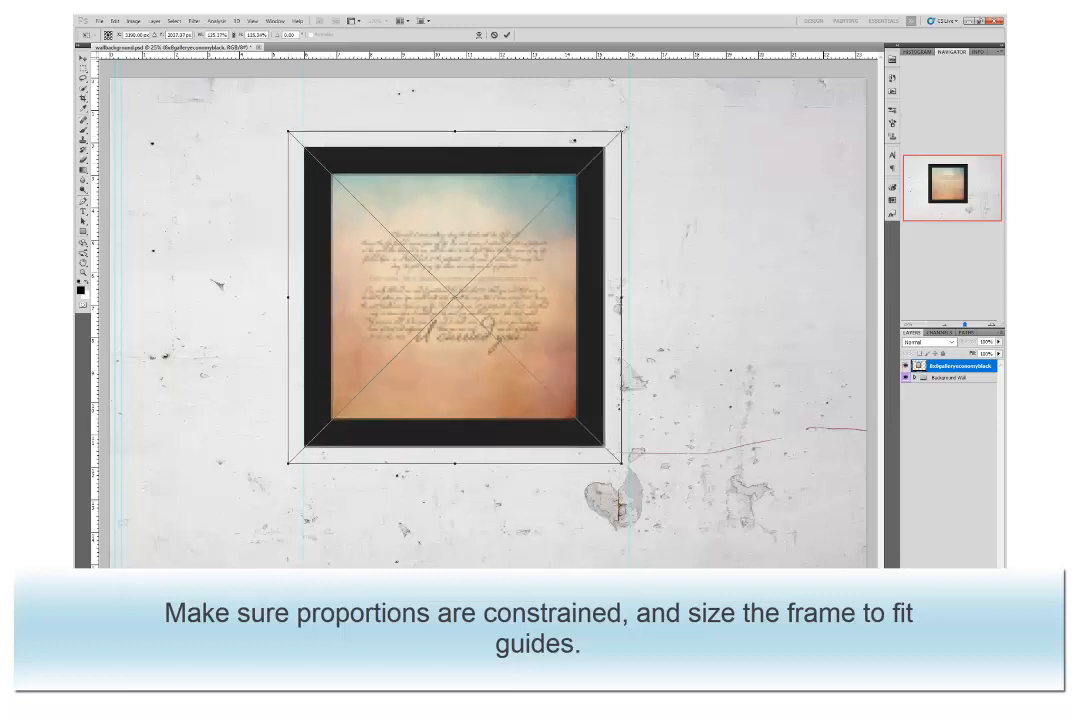
pyautogui.moveTo(625, 128); pyautogui.dragTo(640, 118)
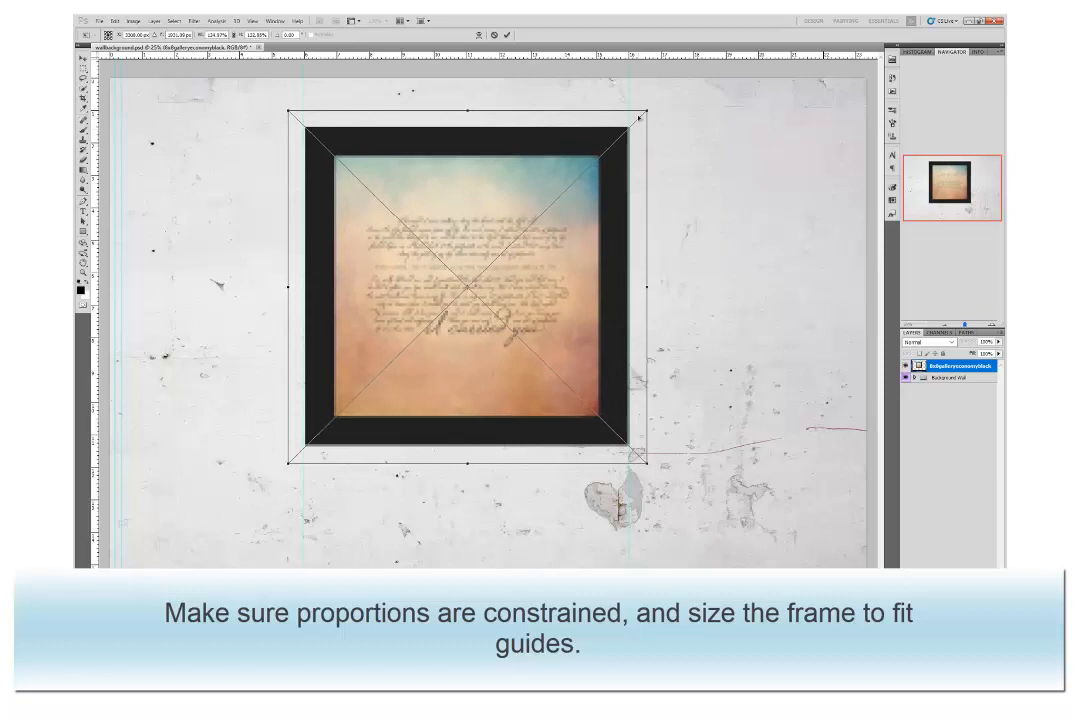
pyautogui.click(507, 35)
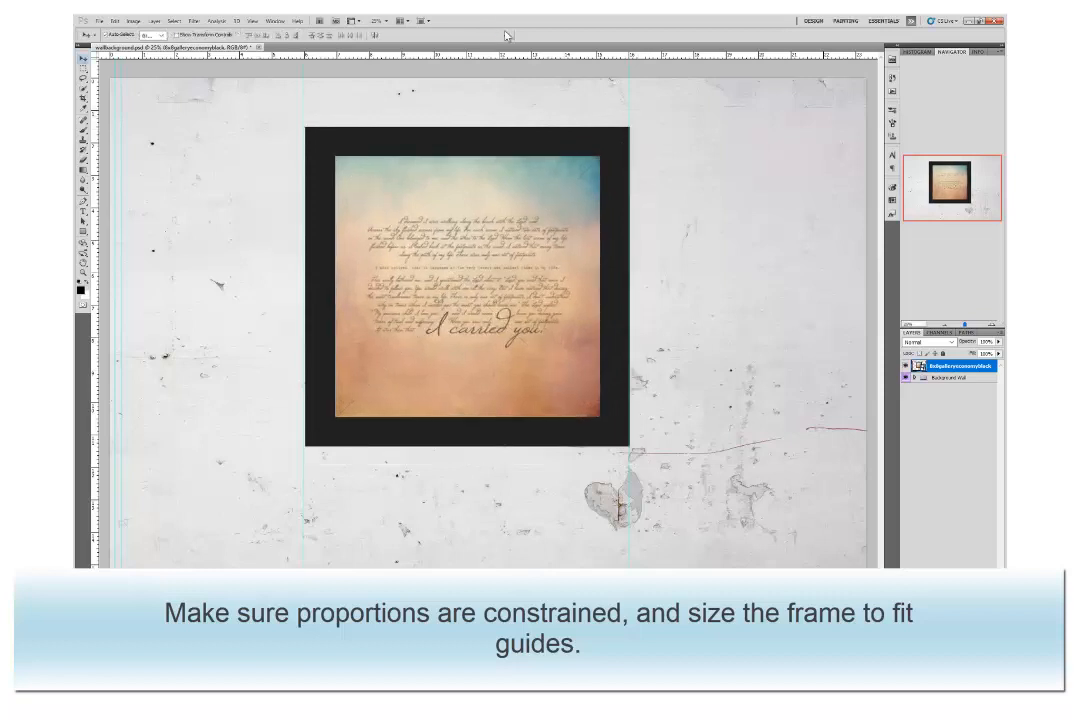
# Step: Place newfootprints.jpg over the framed print and scale it to fill the frame's opening
pyautogui.click(99, 20)
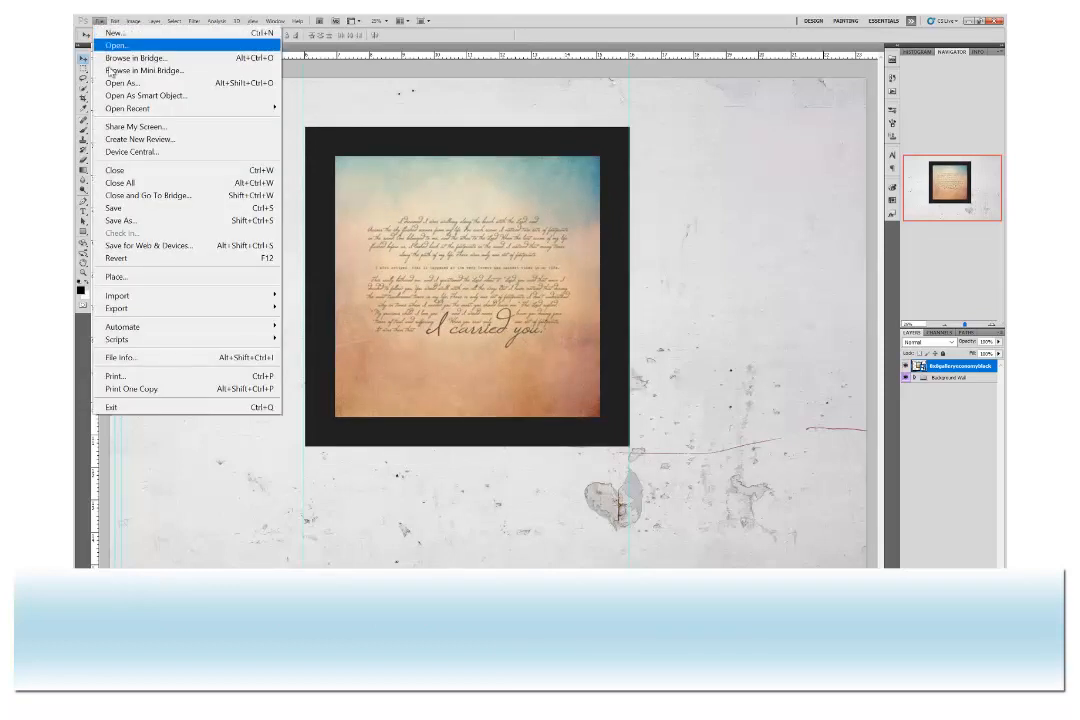
pyautogui.click(129, 280)
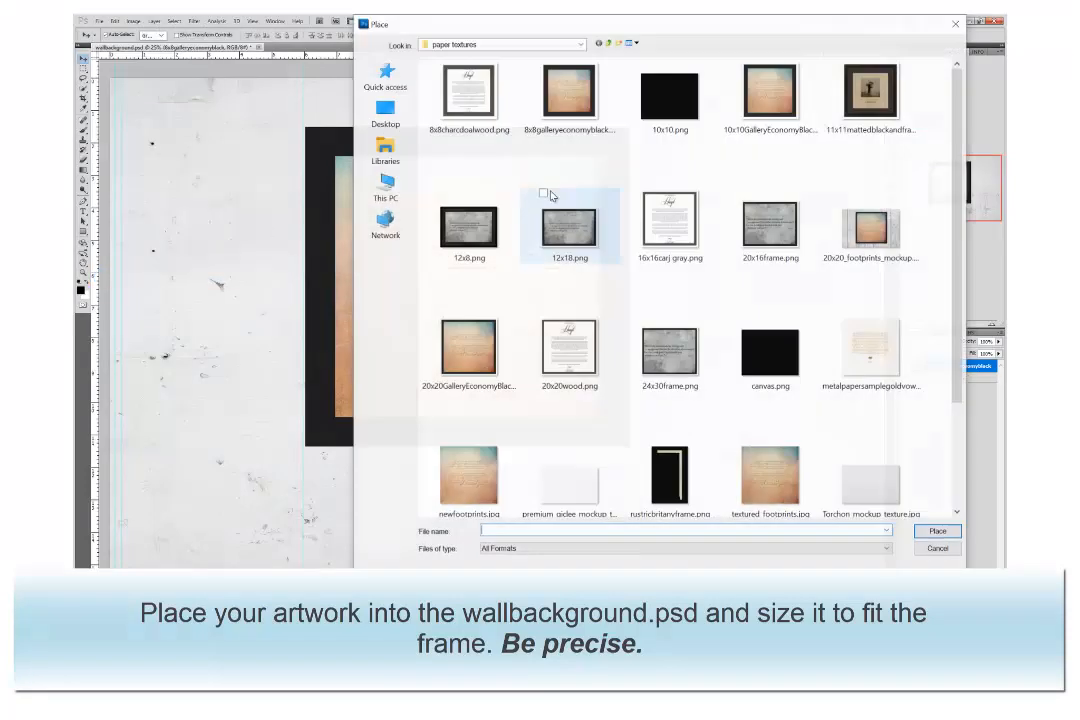
pyautogui.click(465, 480)
pyautogui.press('Return')
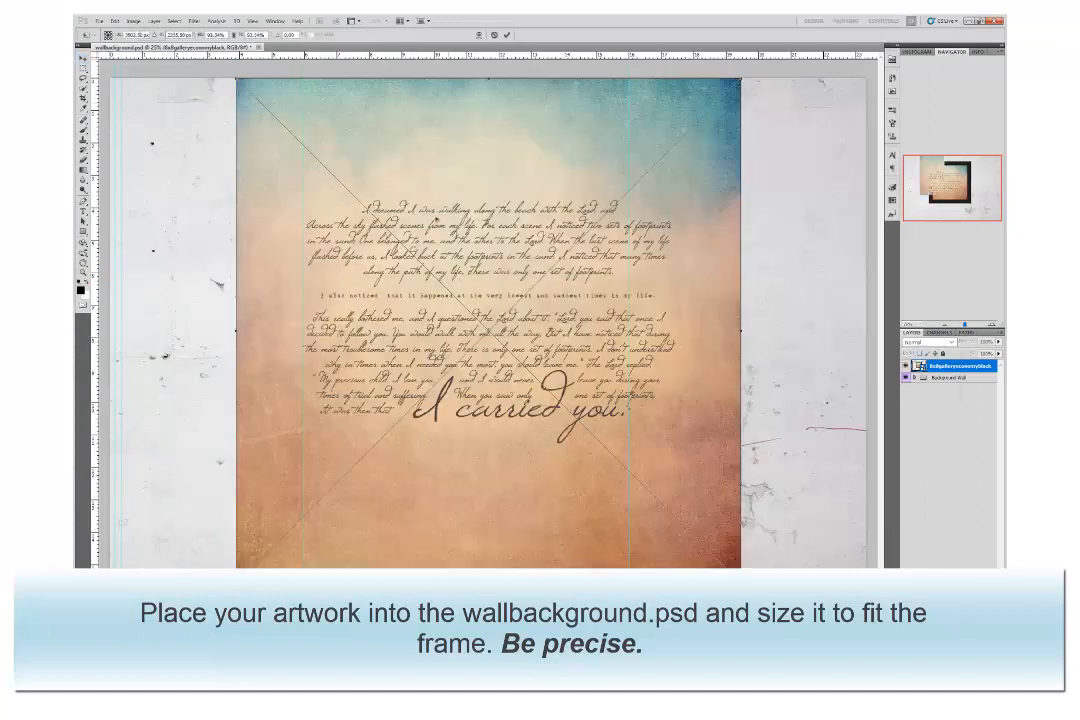
pyautogui.moveTo(444, 218); pyautogui.dragTo(470, 219)
pyautogui.moveTo(563, 384); pyautogui.dragTo(600, 422)
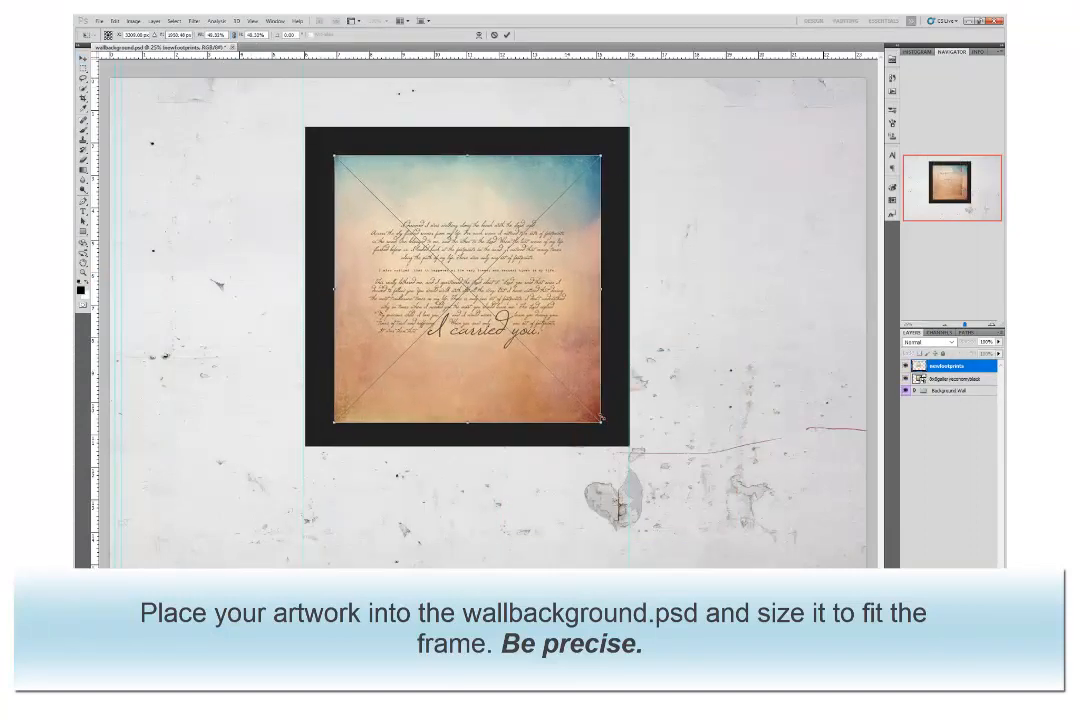
# Step: Commit the placed artwork and check its edges and upper corners against the frame's opening at 50% zoom
pyautogui.click(992, 326)
pyautogui.click(992, 326)
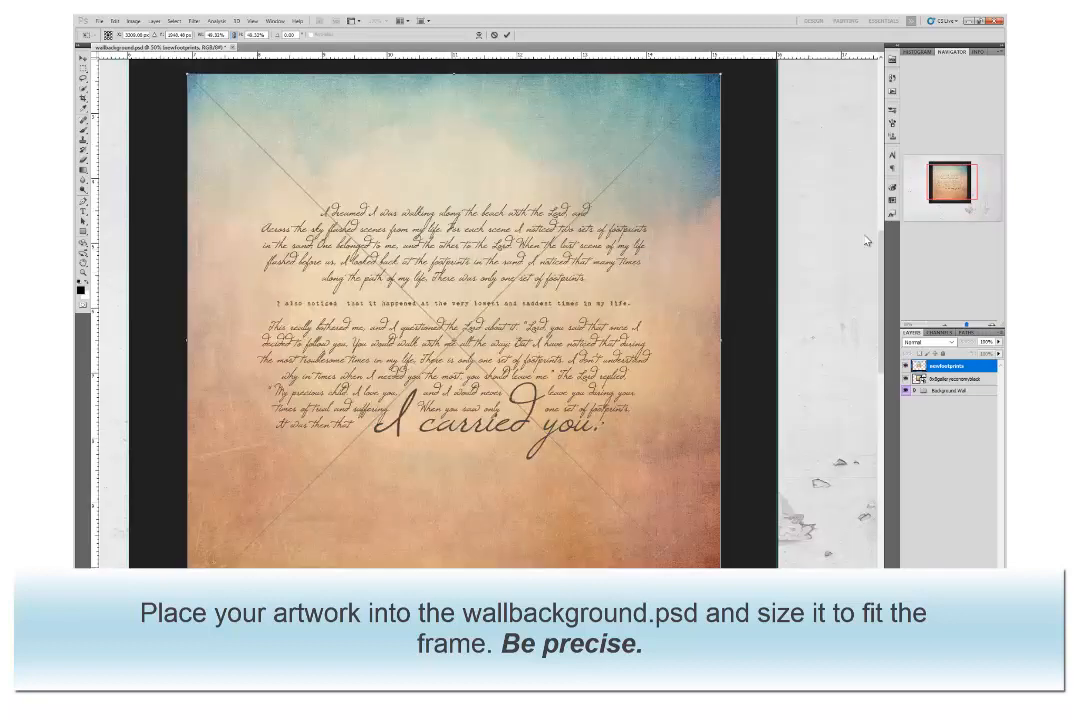
pyautogui.click(948, 210)
pyautogui.doubleClick(470, 142)
pyautogui.click(941, 166)
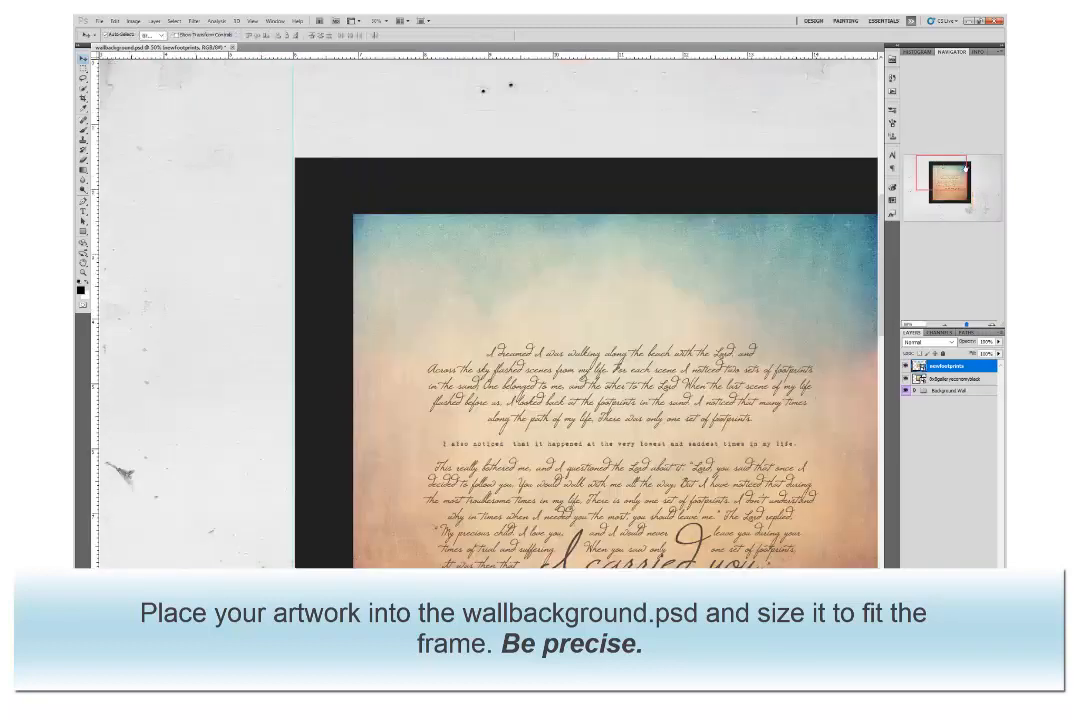
pyautogui.click(972, 166)
pyautogui.click(907, 367)
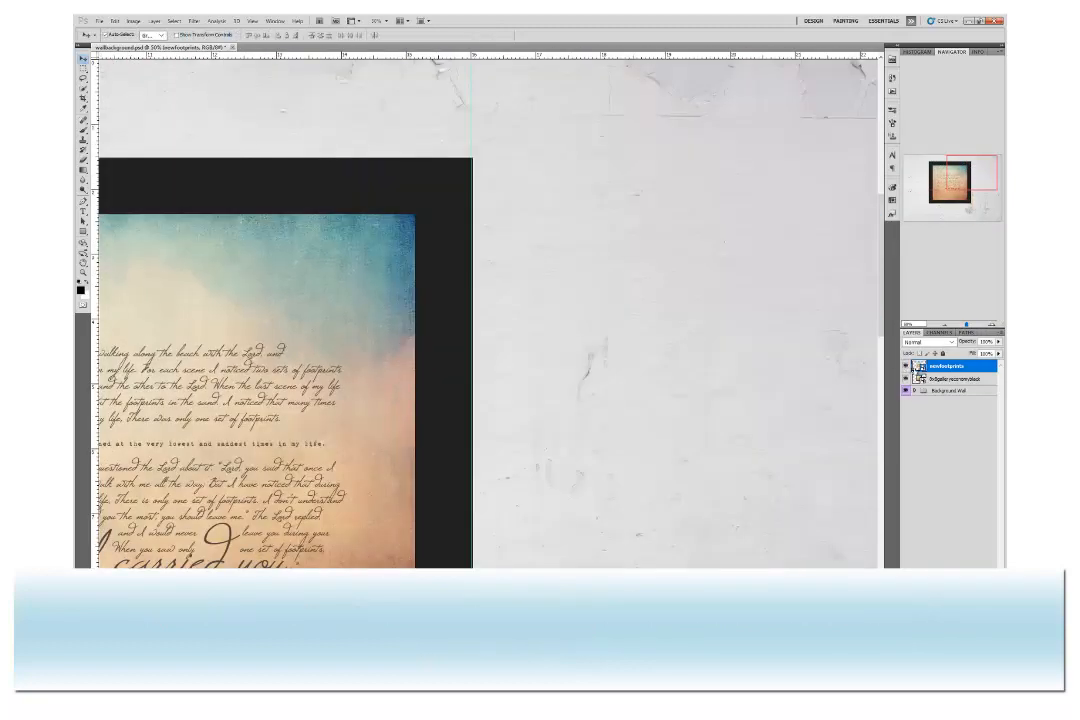
pyautogui.click(949, 182)
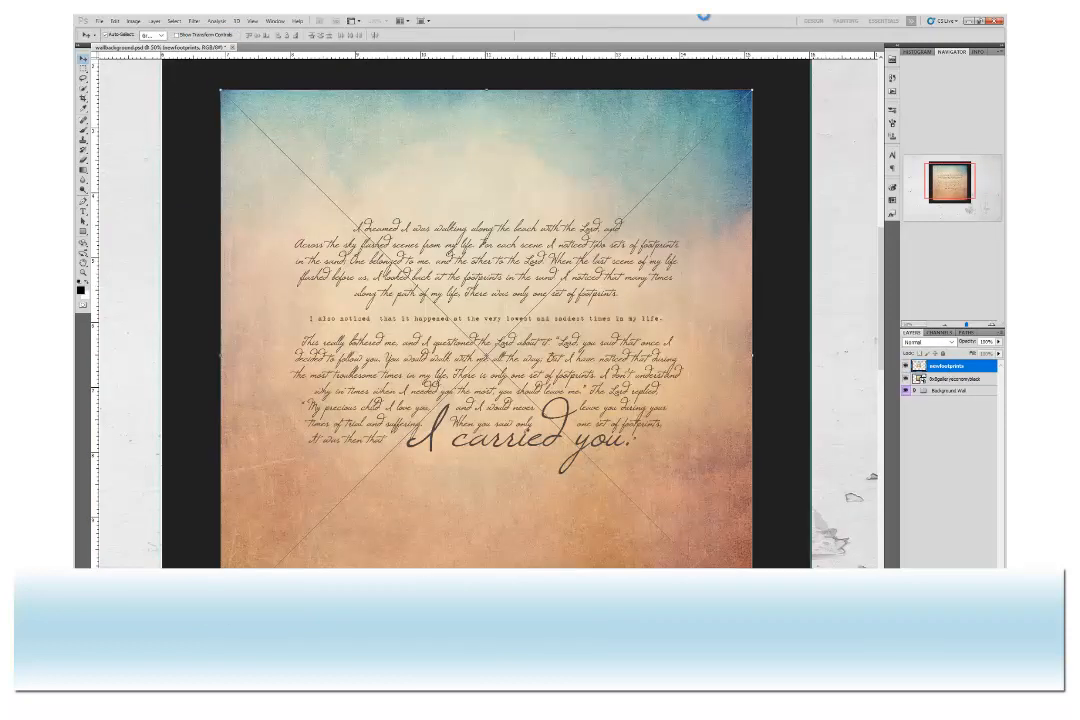
# Step: Add an inner shadow to the newfootprints artwork layer, with a size of 70 px and an adjusted angle and distance
pyautogui.doubleClick(988, 366)
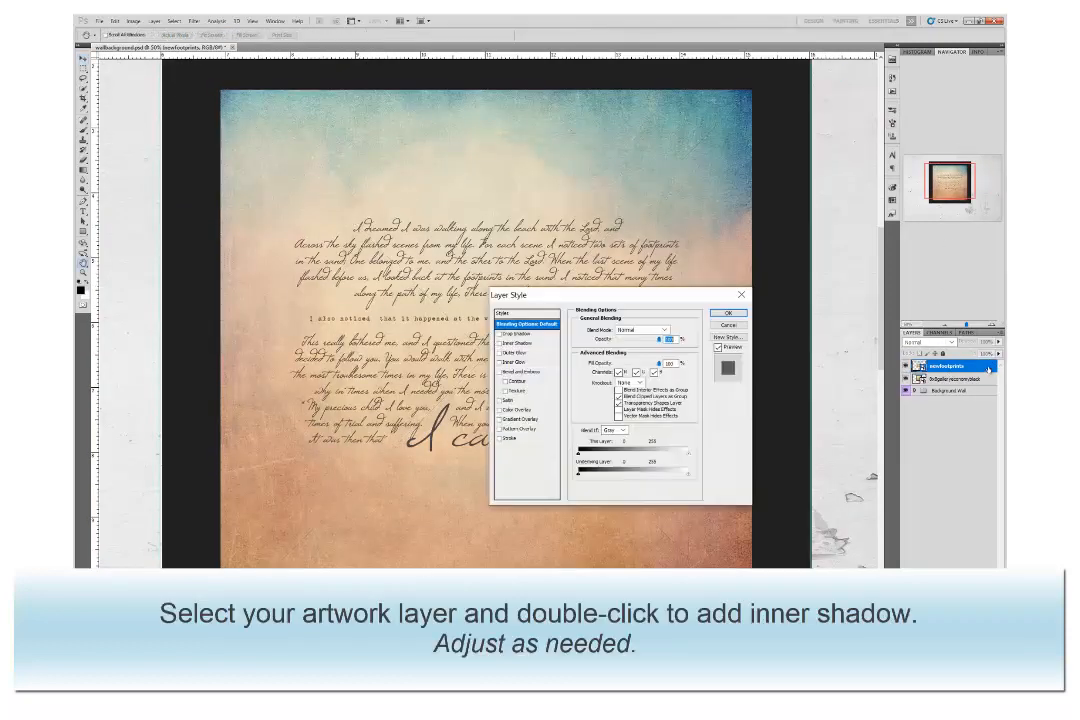
pyautogui.click(530, 343)
pyautogui.click(619, 355)
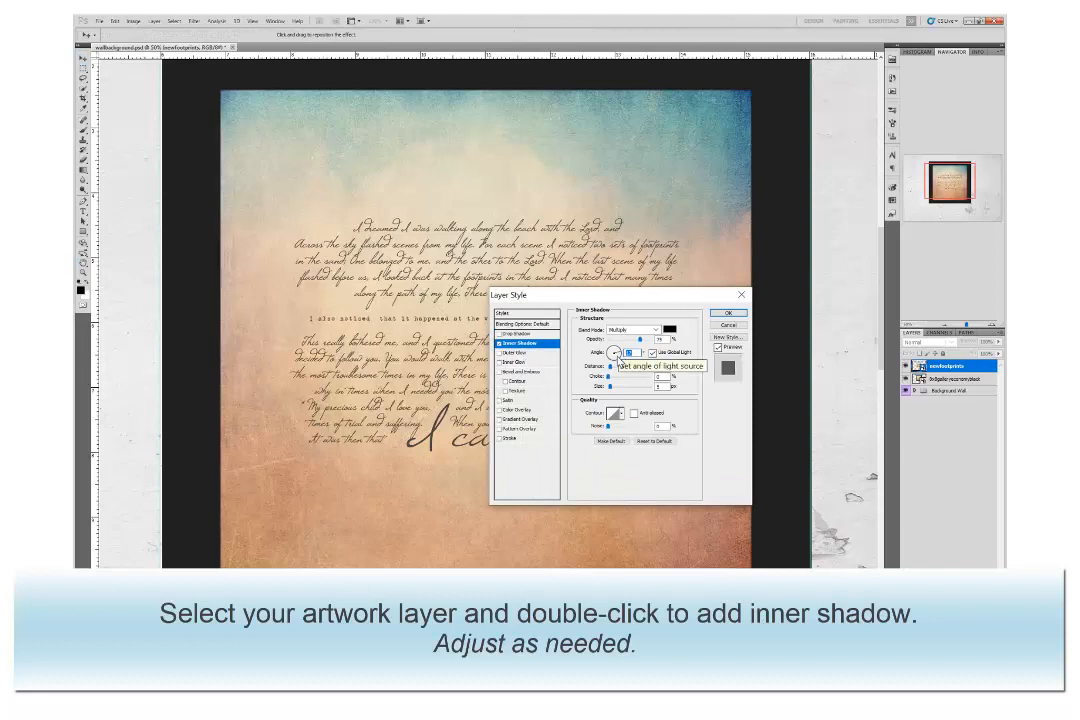
pyautogui.click(610, 356)
pyautogui.moveTo(611, 387)
pyautogui.mouseDown()
pyautogui.moveTo(626, 388)
pyautogui.moveTo(615, 367)
pyautogui.mouseUp()
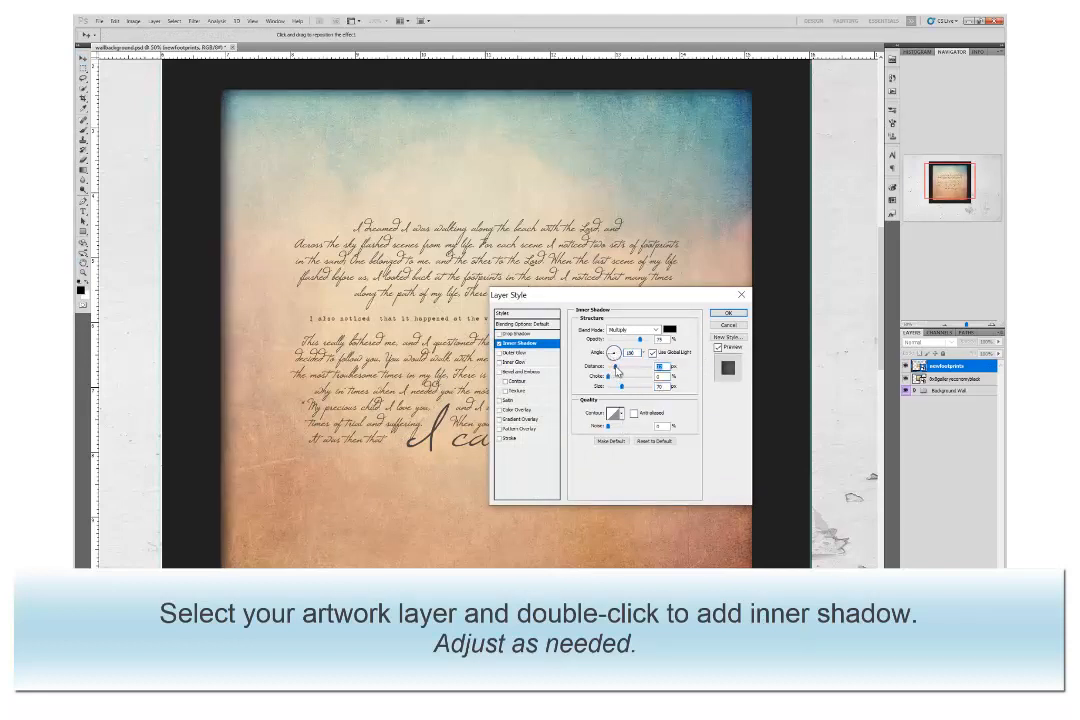
pyautogui.click(738, 314)
# Step: Add a drop shadow to the 8x8galleryeconomyblack frame layer at a 147° angle with slightly reduced opacity
pyautogui.moveTo(948, 180); pyautogui.dragTo(948, 181)
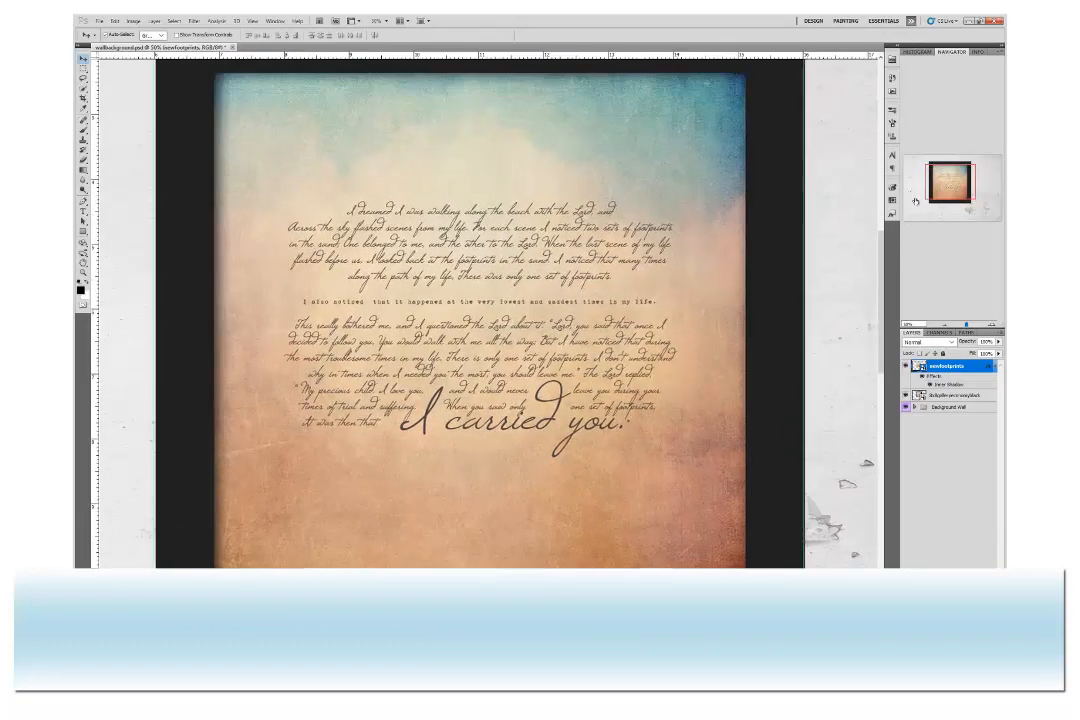
pyautogui.click(944, 326)
pyautogui.click(944, 326)
pyautogui.doubleClick(978, 396)
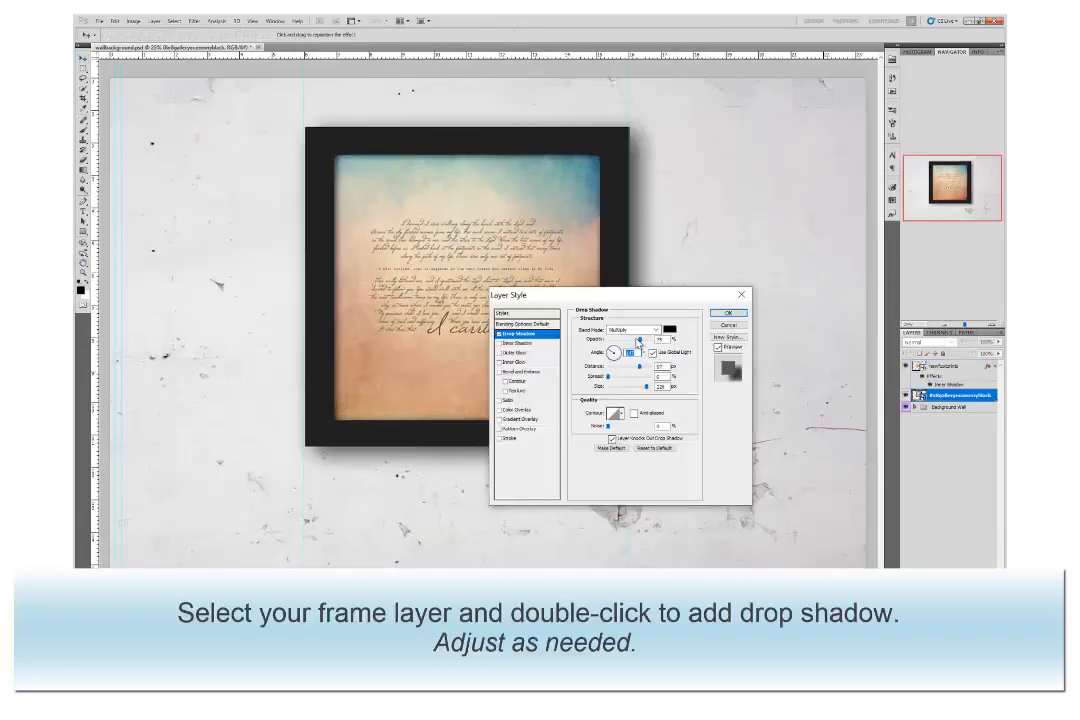
pyautogui.moveTo(560, 295); pyautogui.dragTo(721, 345)
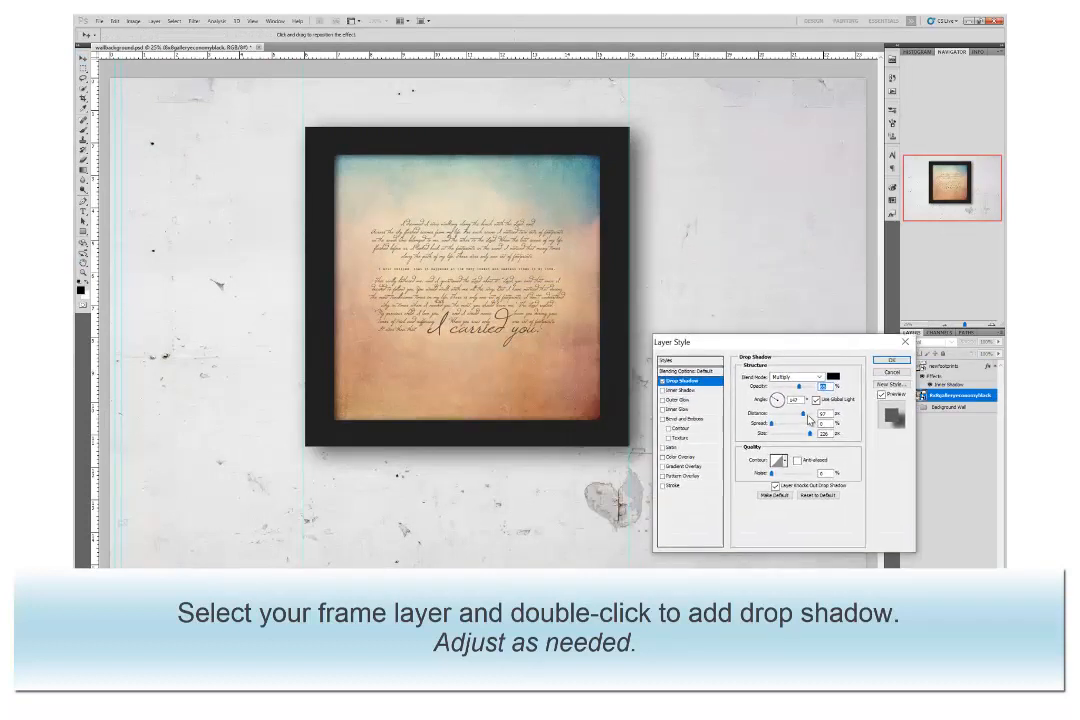
pyautogui.click(890, 360)
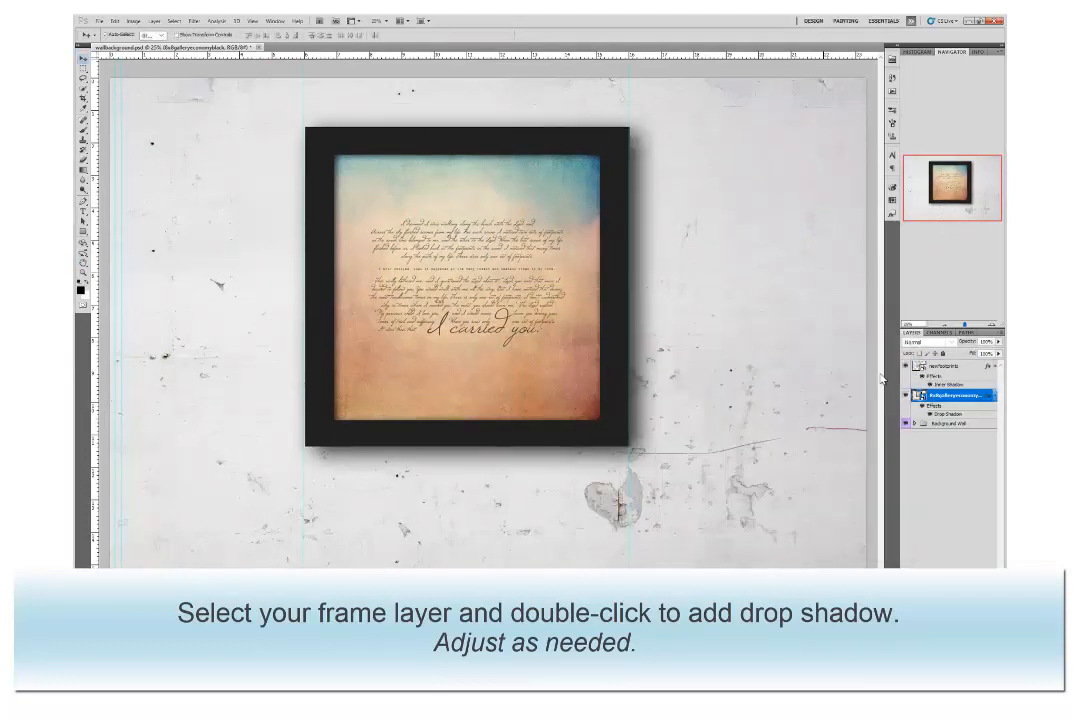
# Step: Add a new empty layer directly above the newfootprints artwork layer
pyautogui.hotkey('ctrl', '-')
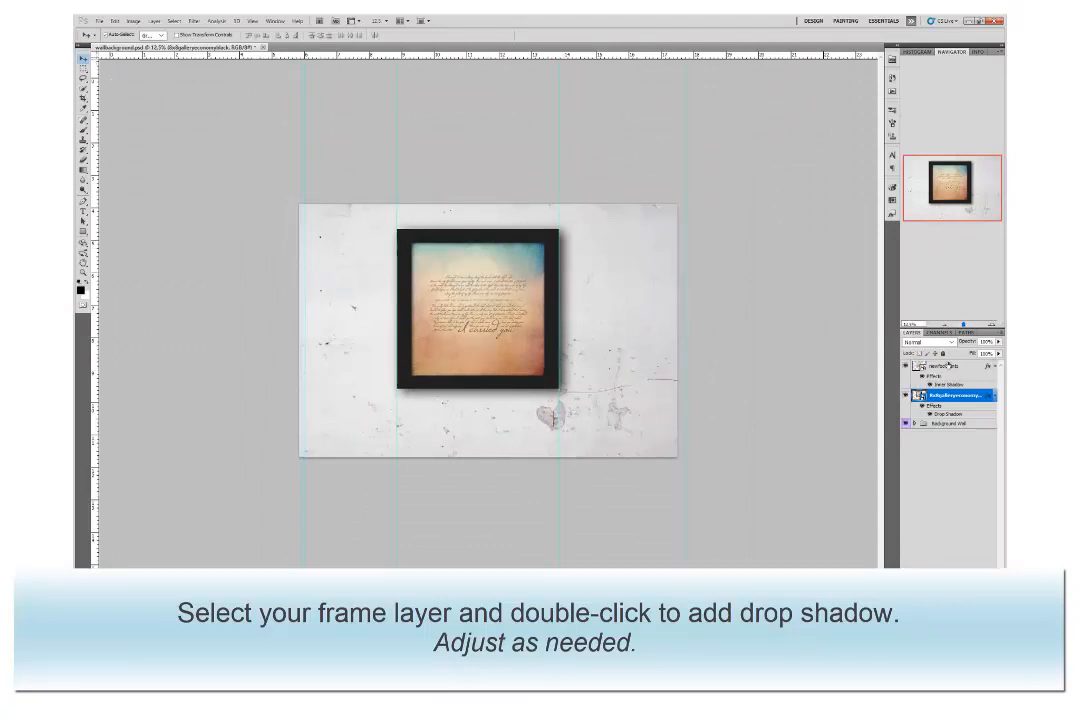
pyautogui.click(948, 366)
pyautogui.click(978, 604)
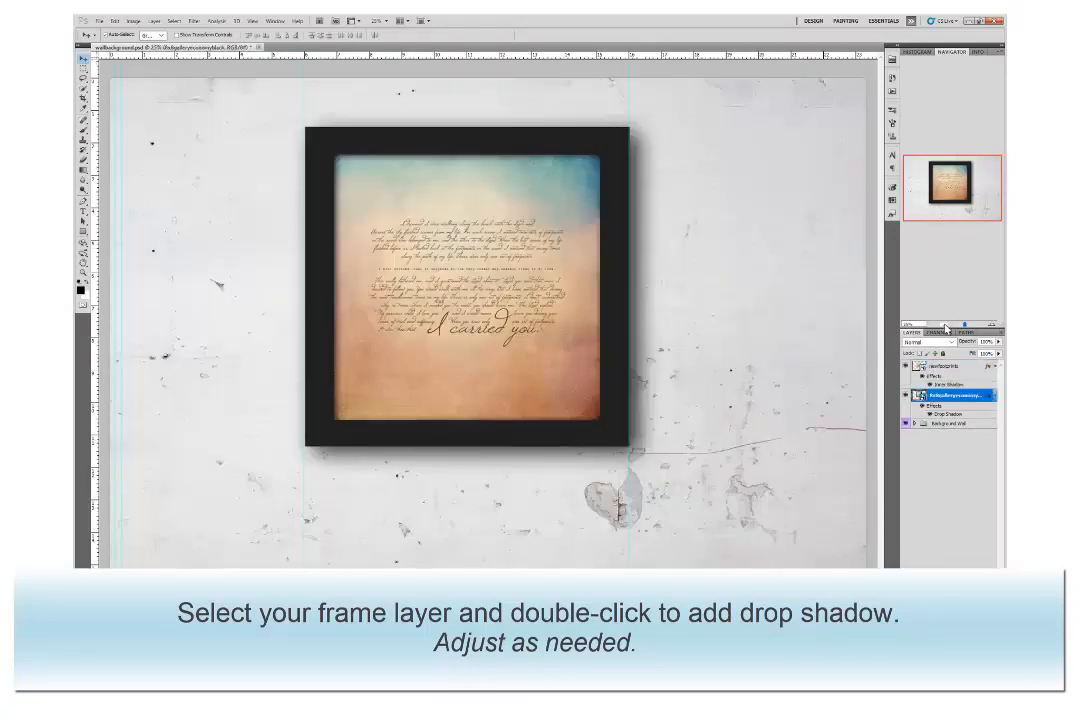
pyautogui.click(944, 325)
pyautogui.click(944, 325)
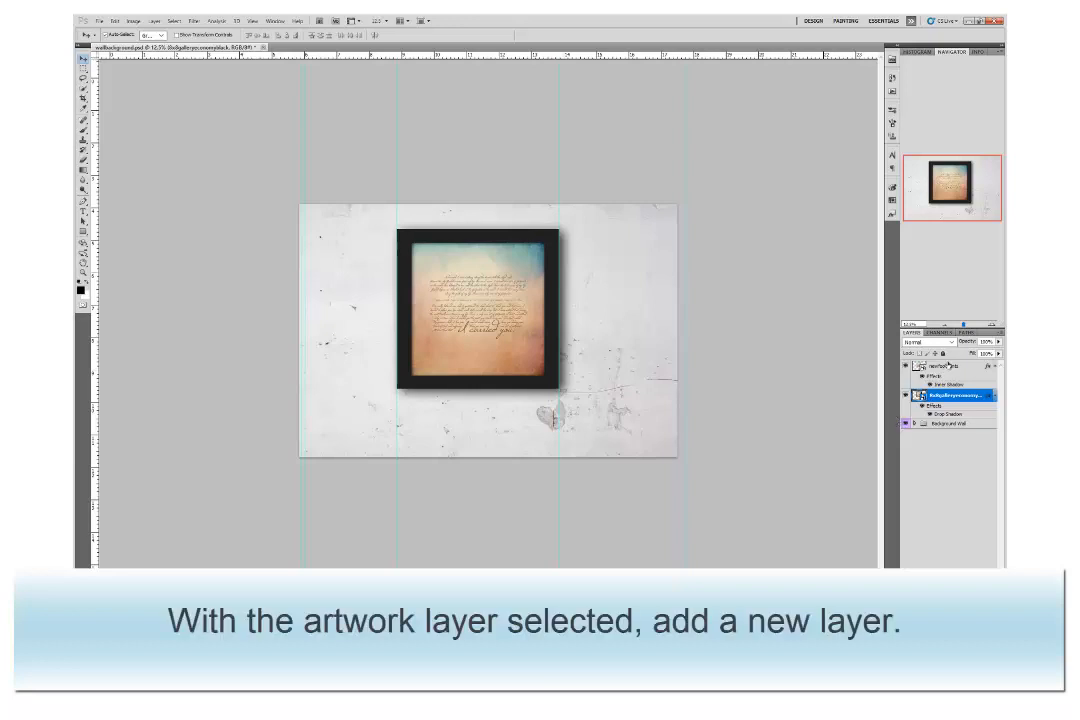
pyautogui.click(948, 368)
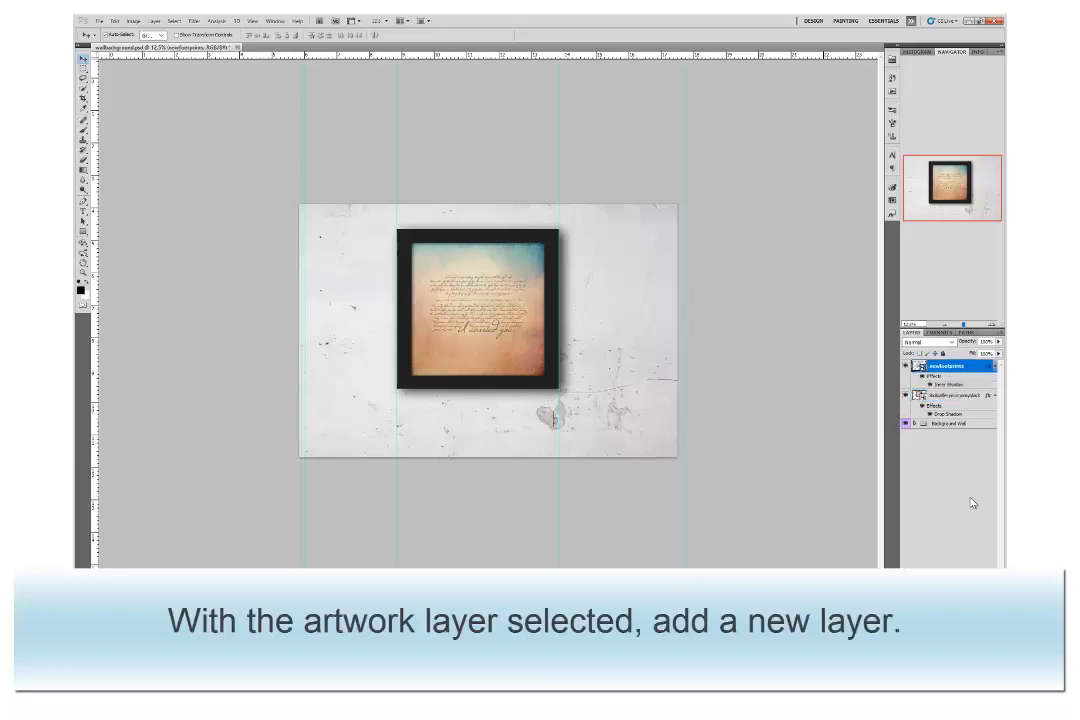
pyautogui.click(978, 604)
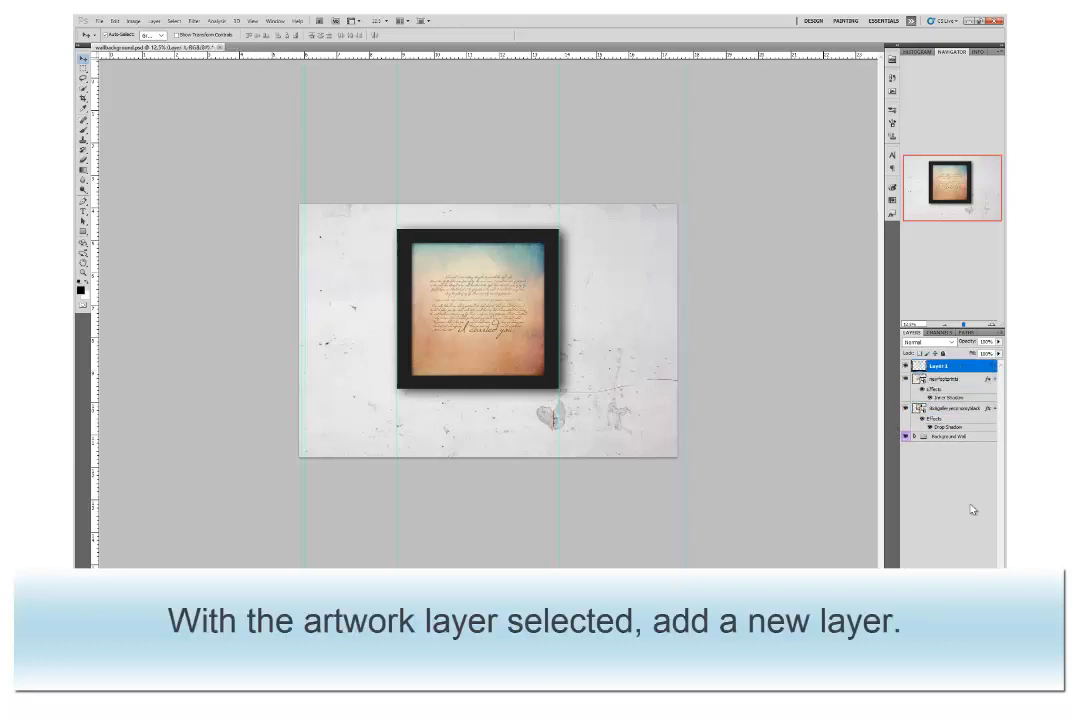
# Step: Paint thin black diagonal seams across the four corners of the 8x8 frame on the new layer, using a soft round 15 px brush
pyautogui.click(993, 326)
pyautogui.click(993, 326)
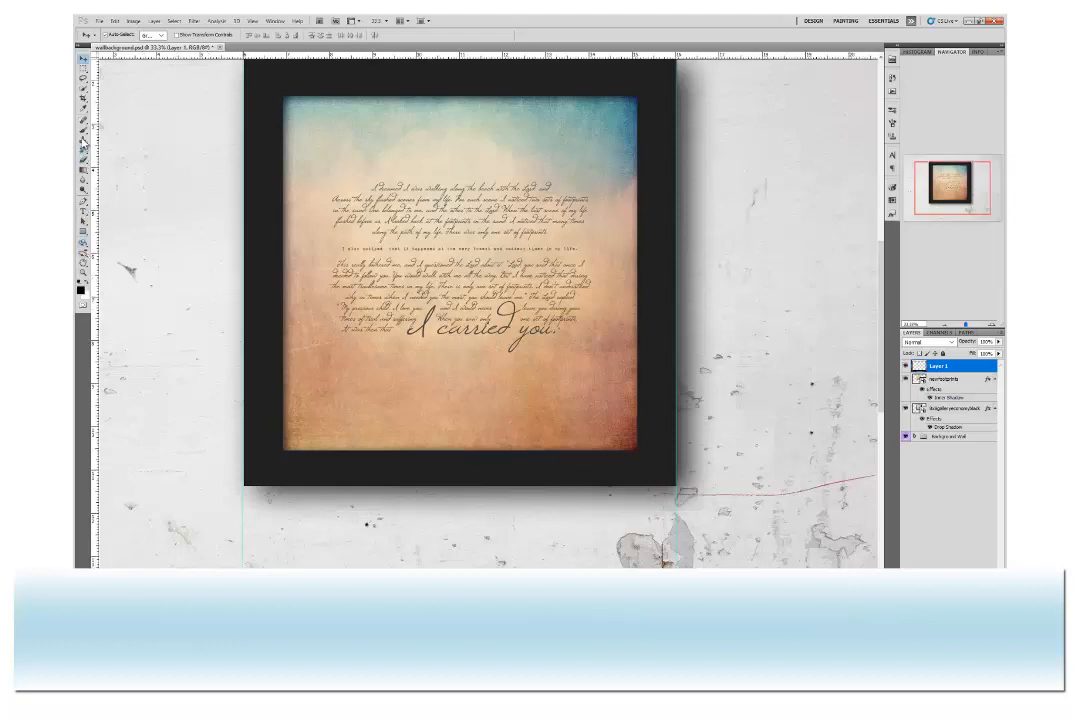
pyautogui.click(84, 130)
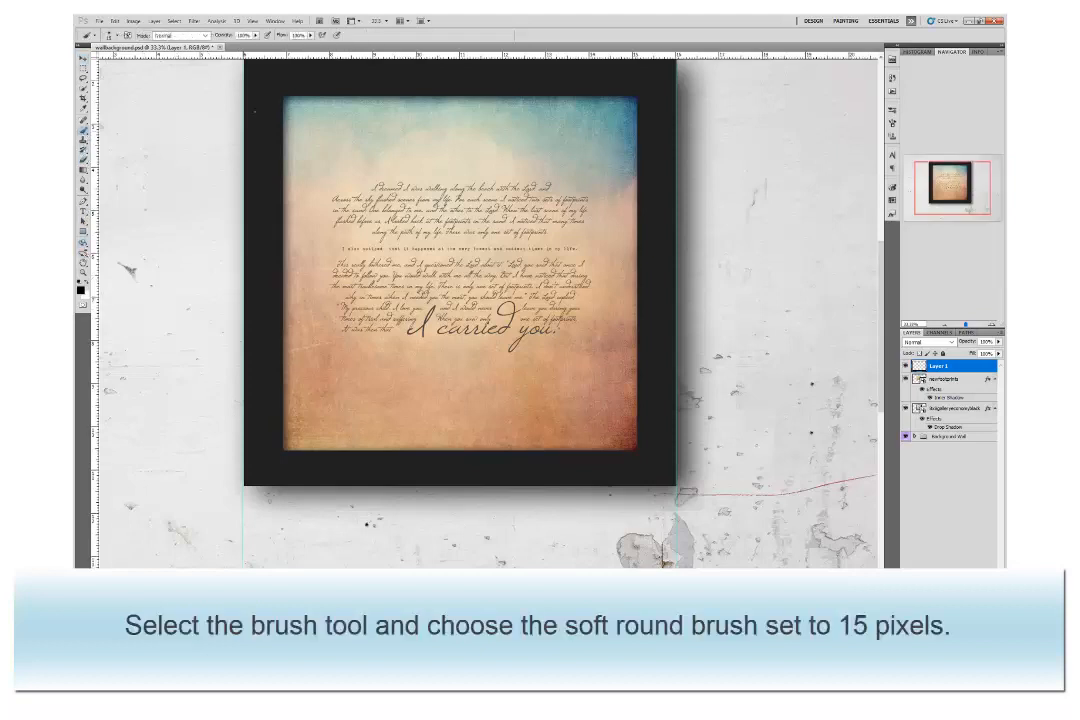
pyautogui.click(991, 327)
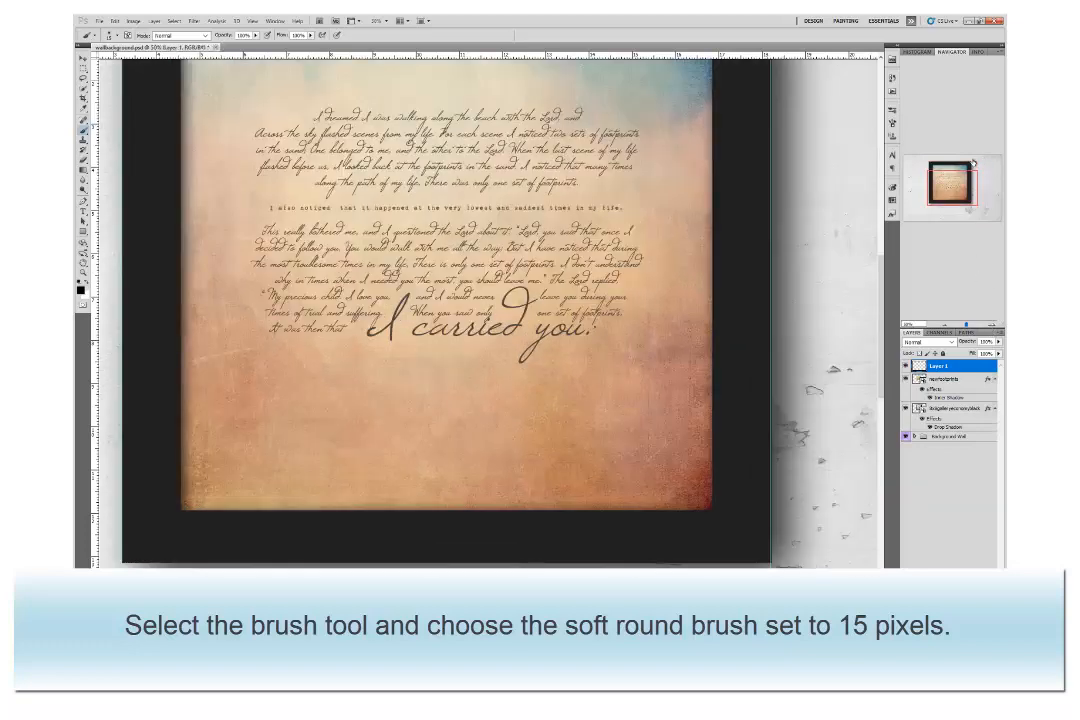
pyautogui.click(974, 161)
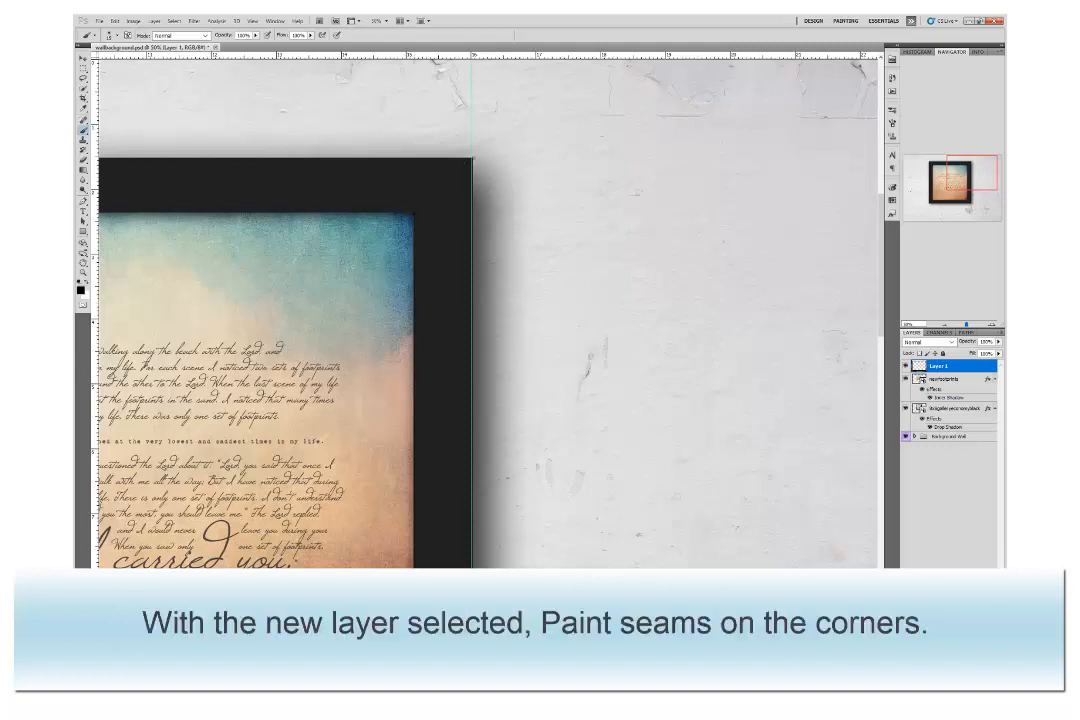
pyautogui.moveTo(414, 213)
pyautogui.mouseDown()
pyautogui.moveTo(471, 159)
pyautogui.moveTo(546, 213)
pyautogui.mouseUp()
pyautogui.click(929, 167)
pyautogui.click(931, 200)
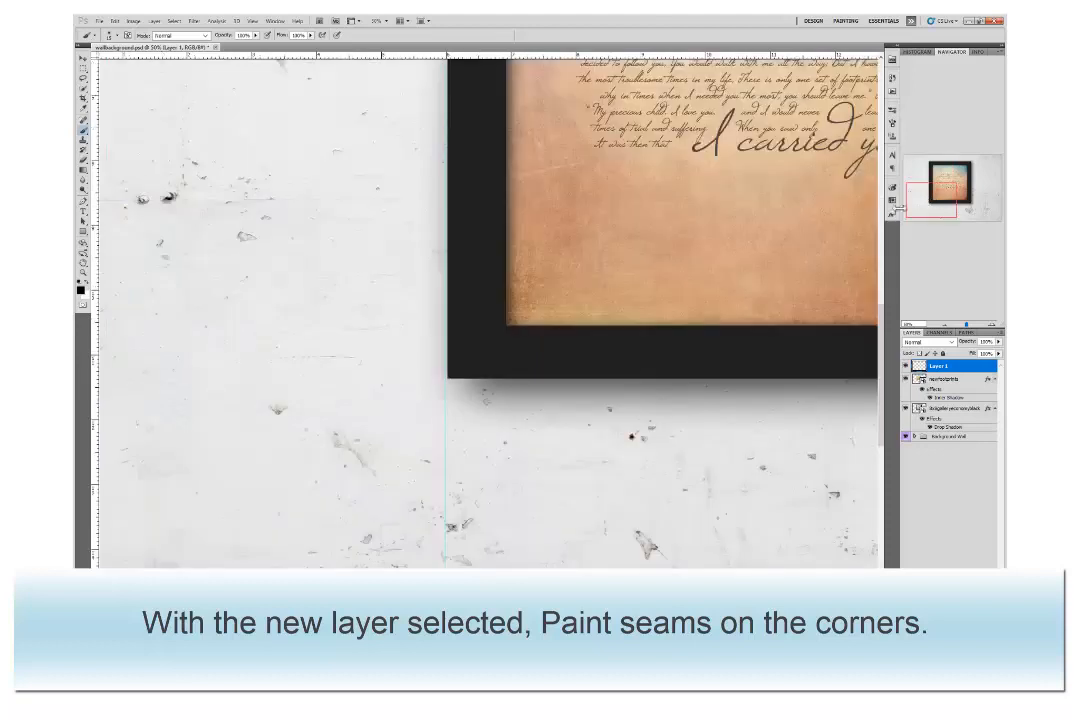
pyautogui.moveTo(447, 378)
pyautogui.mouseDown()
pyautogui.moveTo(507, 323)
pyautogui.moveTo(510, 374)
pyautogui.mouseUp()
pyautogui.click(968, 200)
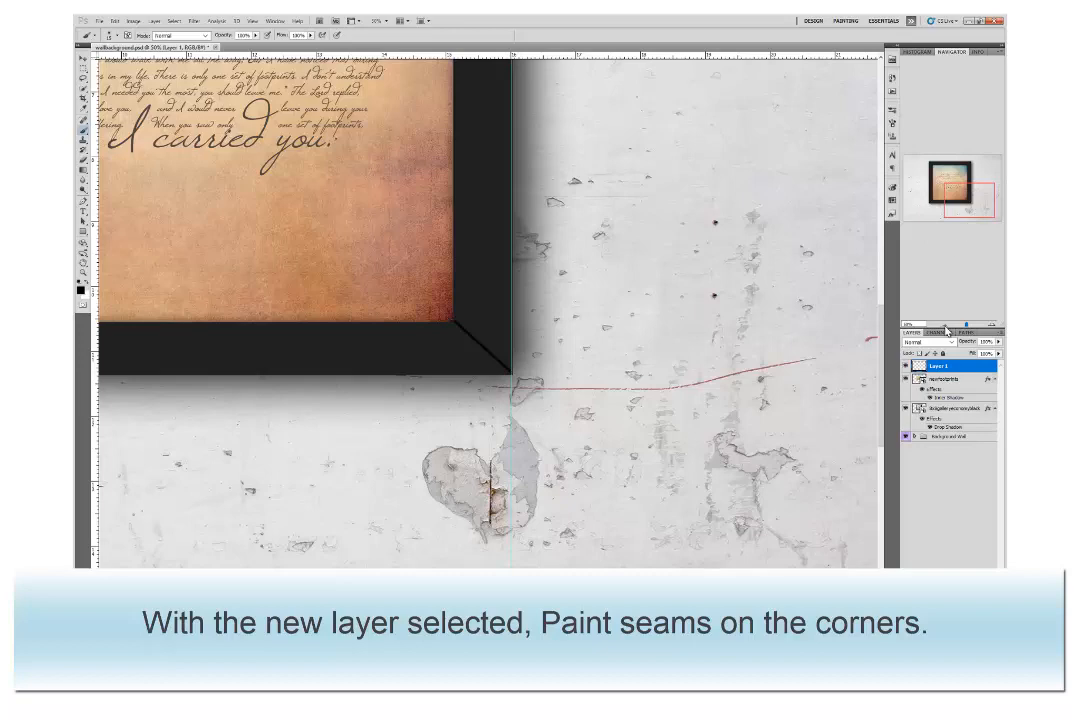
pyautogui.click(945, 325)
pyautogui.moveTo(965, 324); pyautogui.dragTo(963, 315)
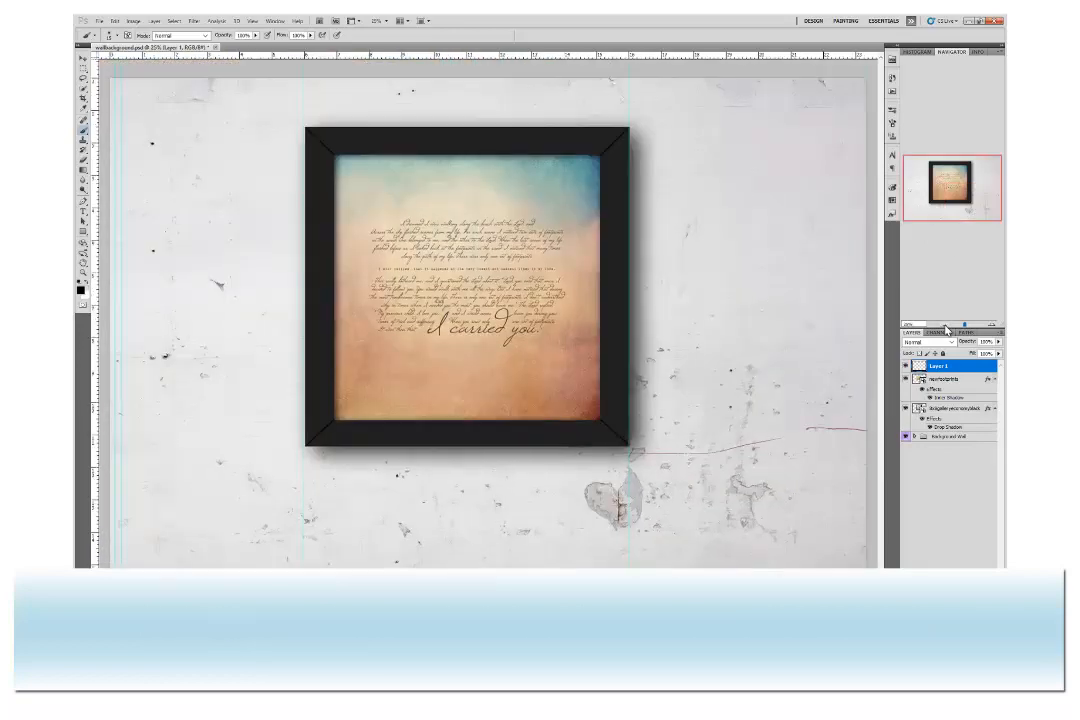
# Step: Rasterize the 8x8galleryeconomyblack frame layer and brighten it with Levels by slightly raising the black output level
pyautogui.click(963, 411)
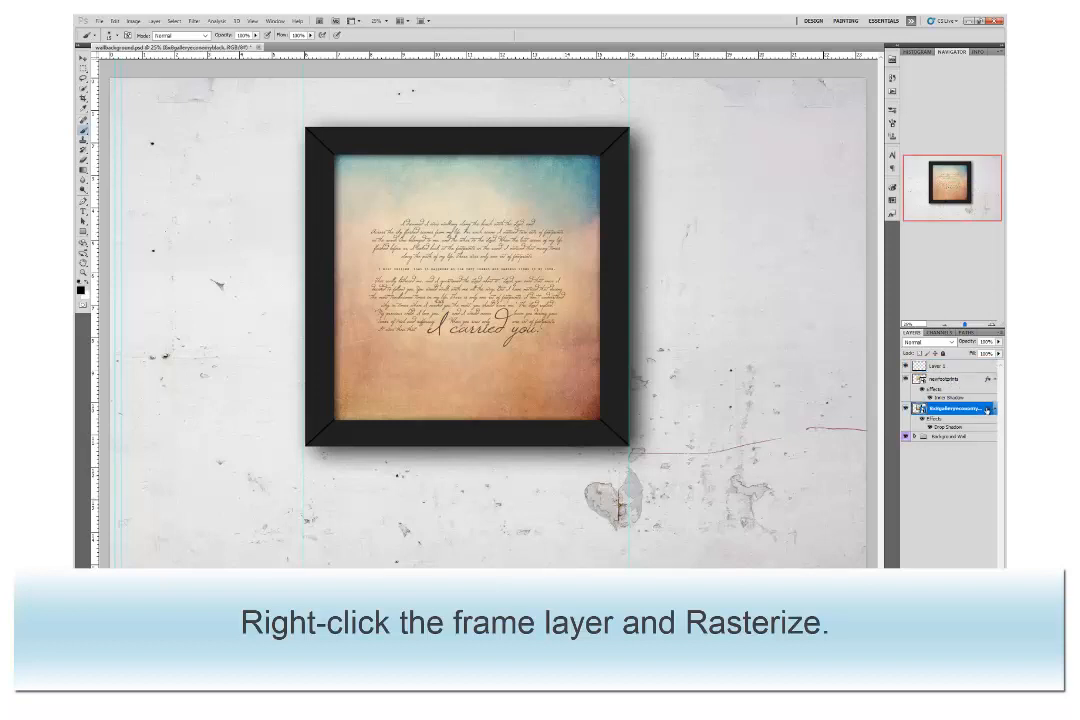
pyautogui.rightClick(965, 418)
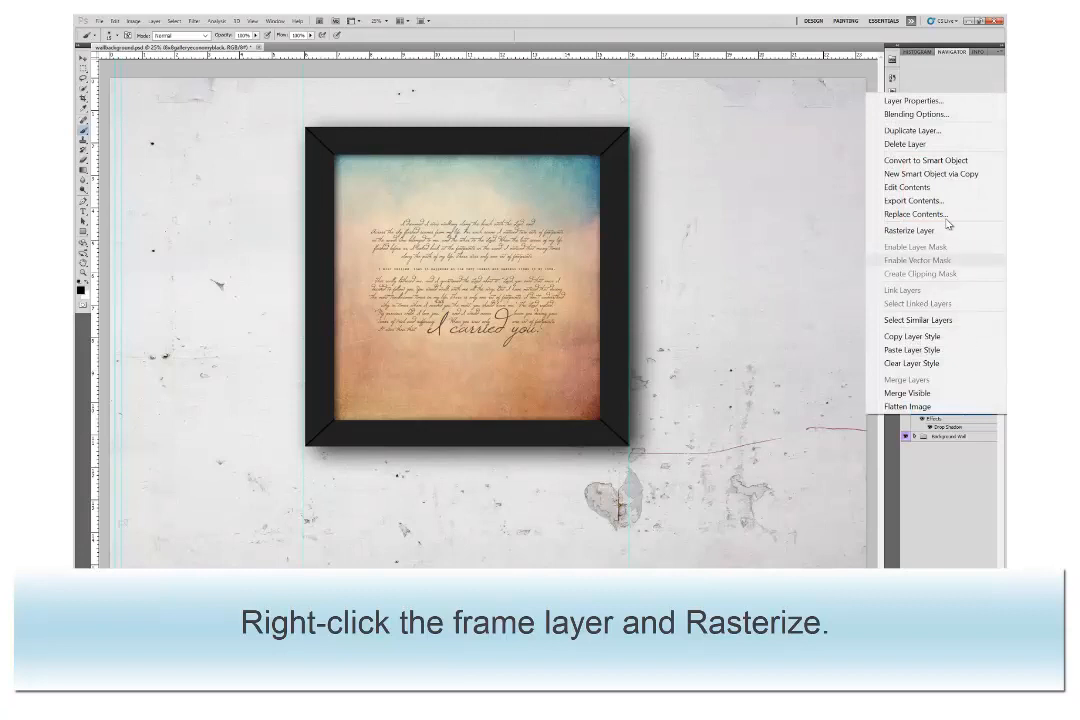
pyautogui.click(945, 231)
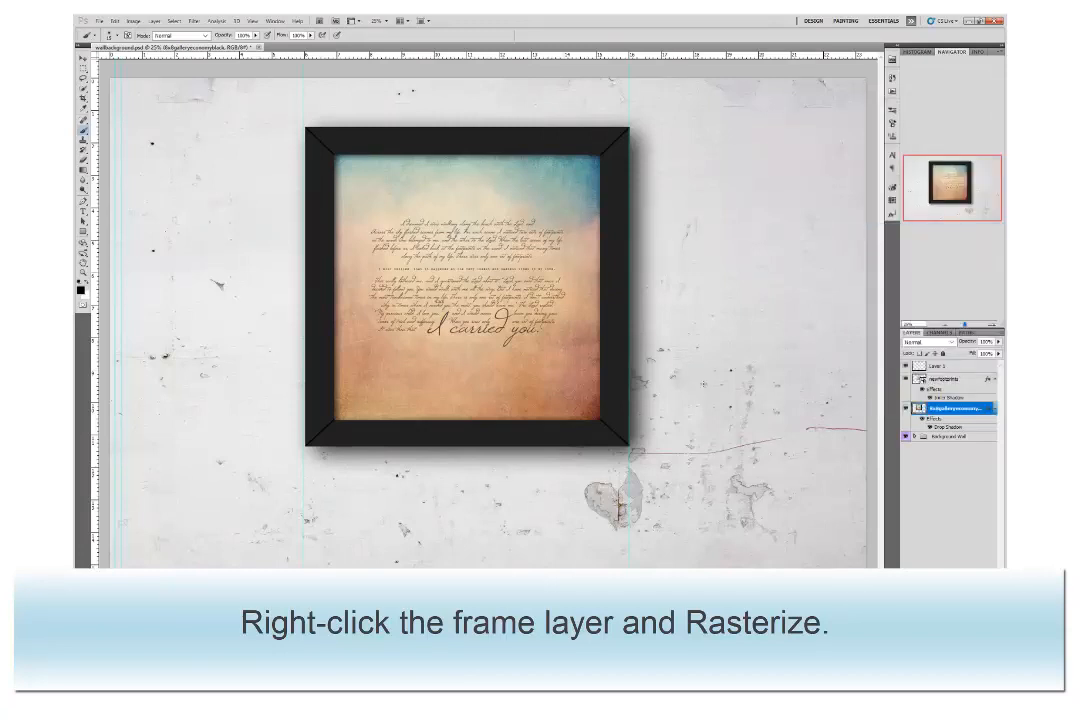
pyautogui.hotkey('ctrl', 'l')
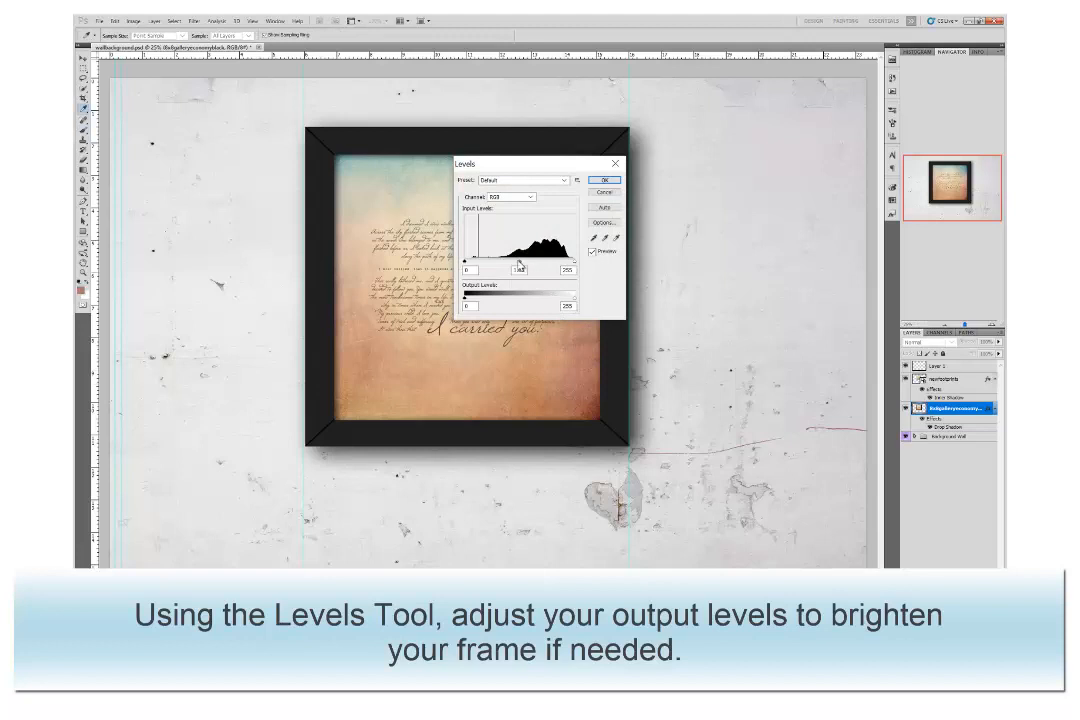
pyautogui.moveTo(465, 297); pyautogui.dragTo(471, 299)
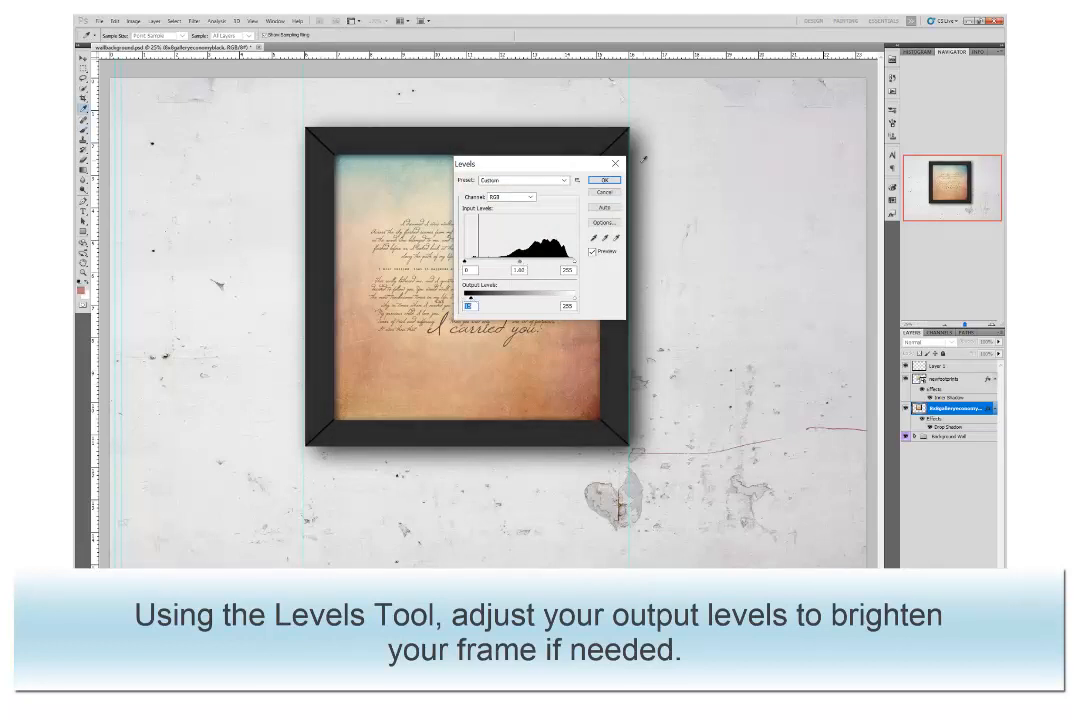
pyautogui.click(604, 180)
# Step: Strongly reduce the opacity of the corner-seam layer to soften the painted lines
pyautogui.click(950, 365)
pyautogui.moveTo(998, 342)
pyautogui.mouseDown()
pyautogui.moveTo(964, 353)
pyautogui.moveTo(980, 353)
pyautogui.mouseUp()
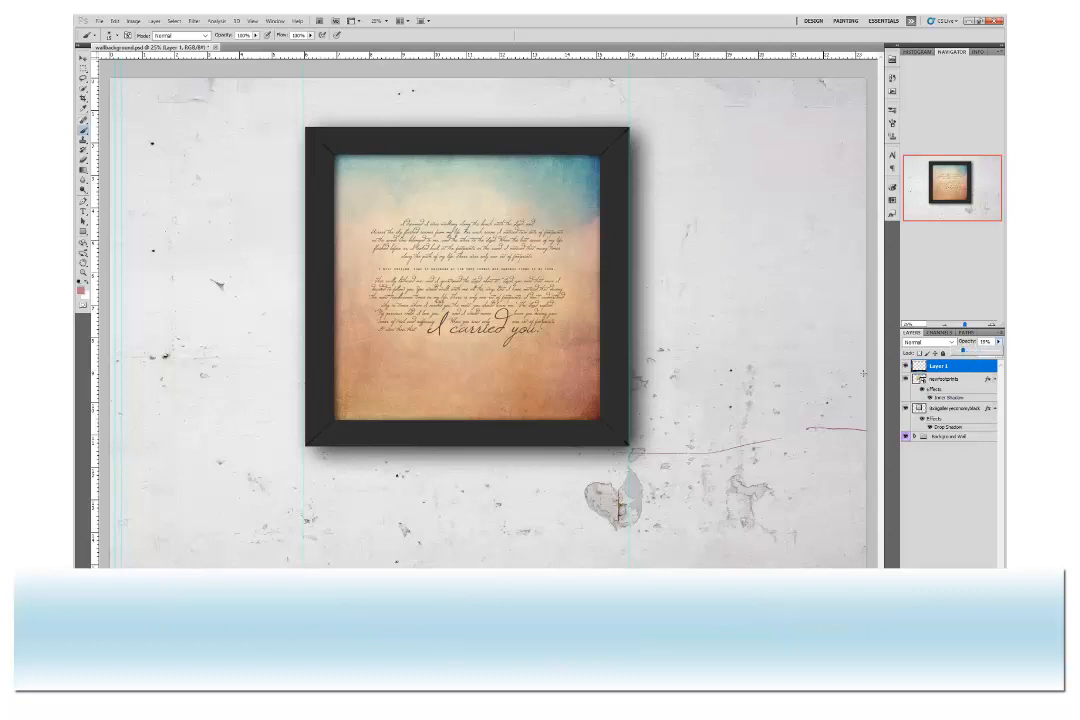
pyautogui.click(943, 323)
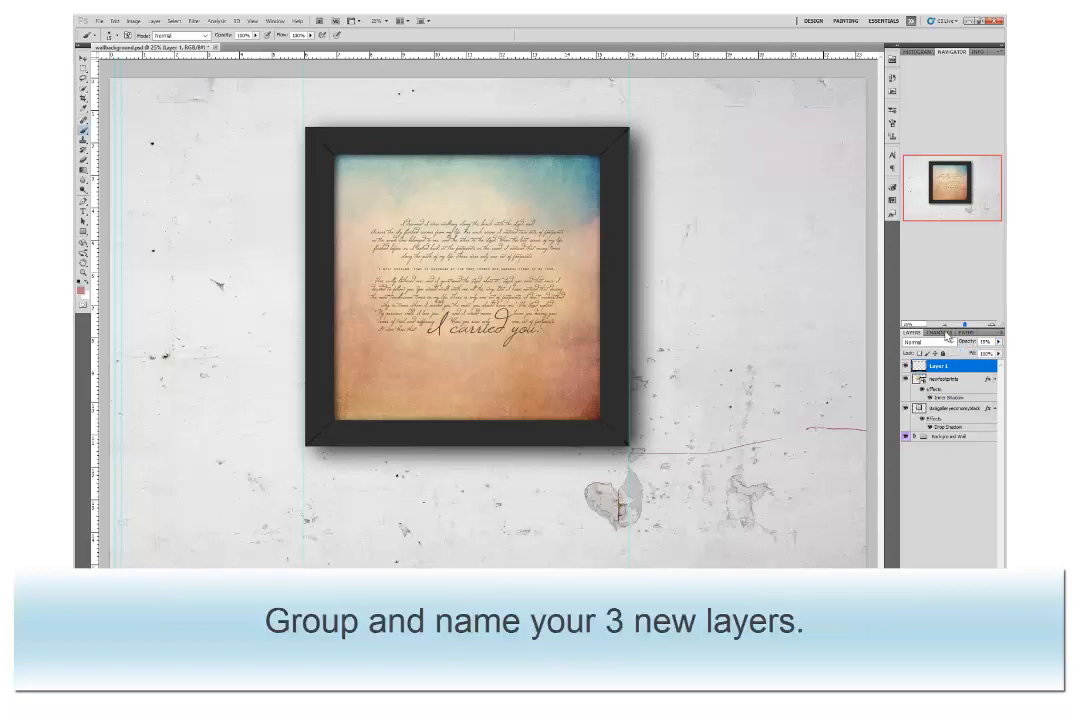
# Step: Group the seam, artwork and frame layers as 8x8Frame and move the framed print toward the wall's centre
pyautogui.hotkey('ctrl', '-')
pyautogui.press('v')
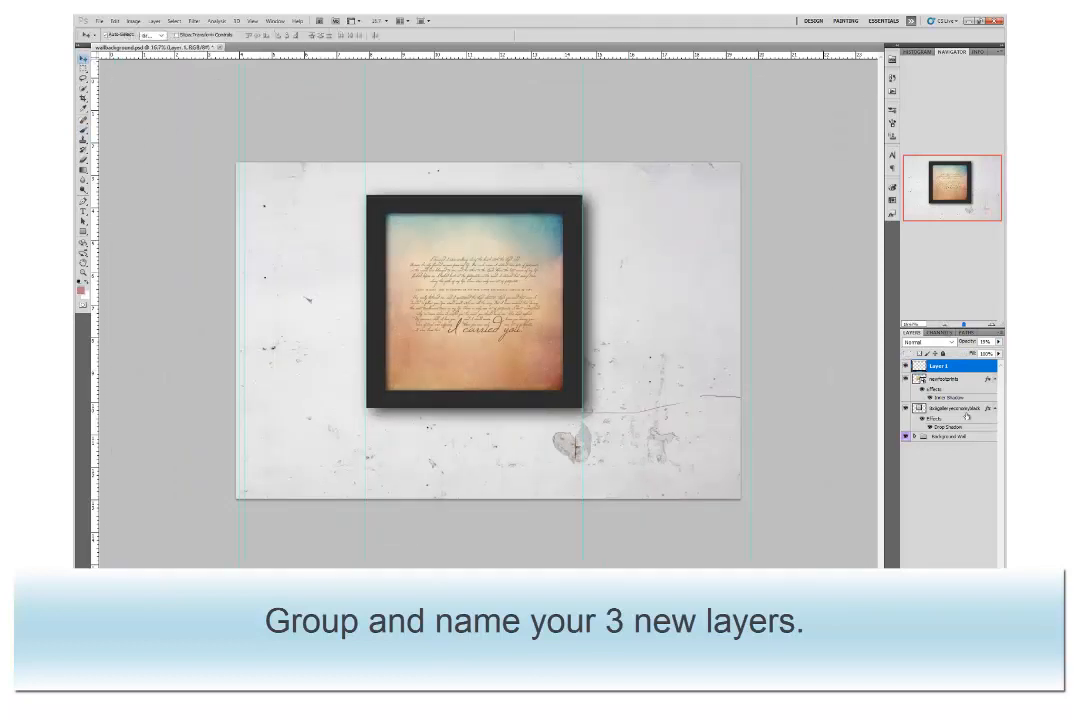
pyautogui.keyDown('shift'); pyautogui.click(966, 412); pyautogui.keyUp('shift')
pyautogui.hotkey('ctrl', 'g')
pyautogui.doubleClick(940, 364)
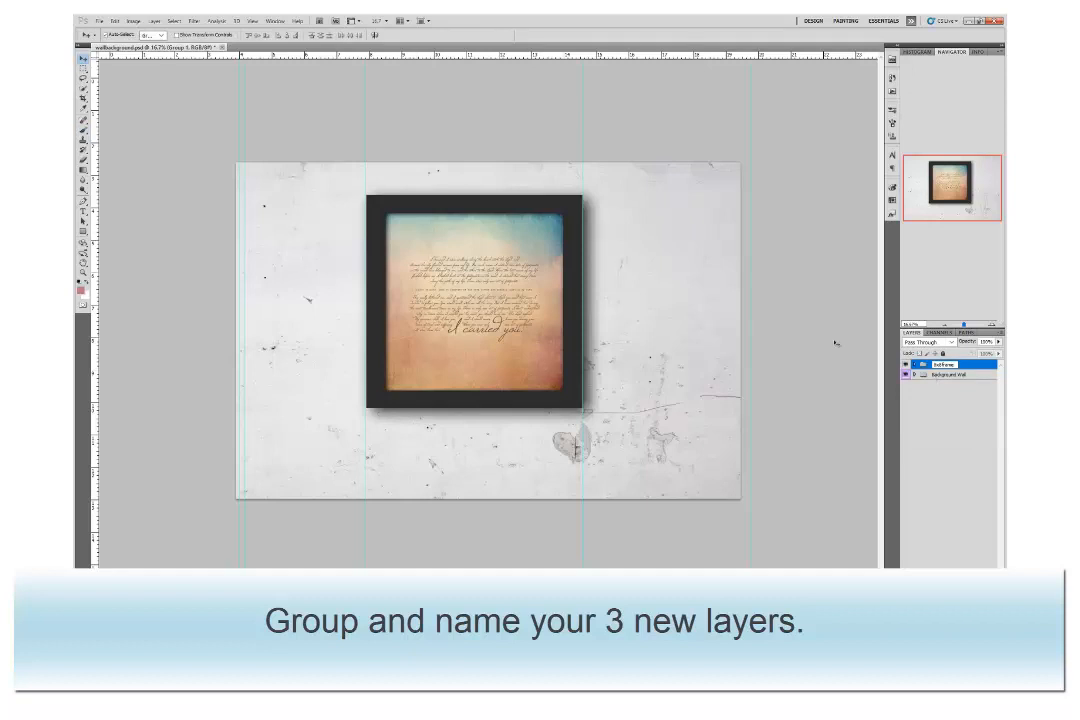
pyautogui.press('Return')
pyautogui.moveTo(447, 220); pyautogui.dragTo(457, 242)
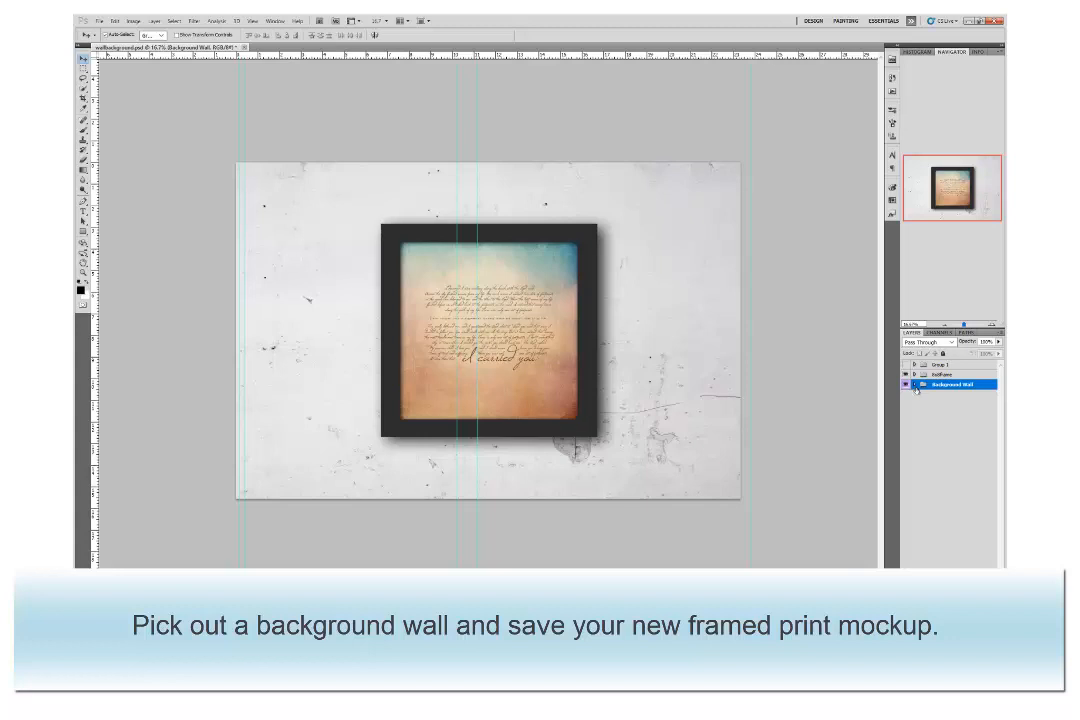
# Step: Preview the alternative walls in the Background Wall group by hiding its layers one after another, from grunge down to white wood
pyautogui.click(913, 384)
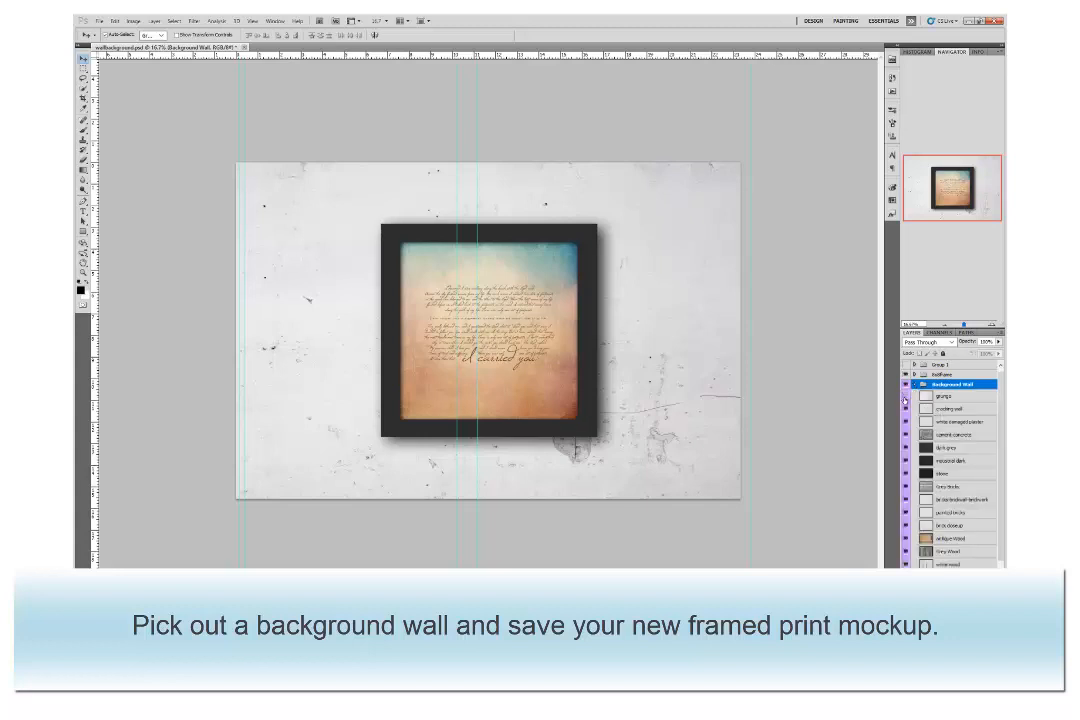
pyautogui.click(904, 400)
pyautogui.click(906, 422)
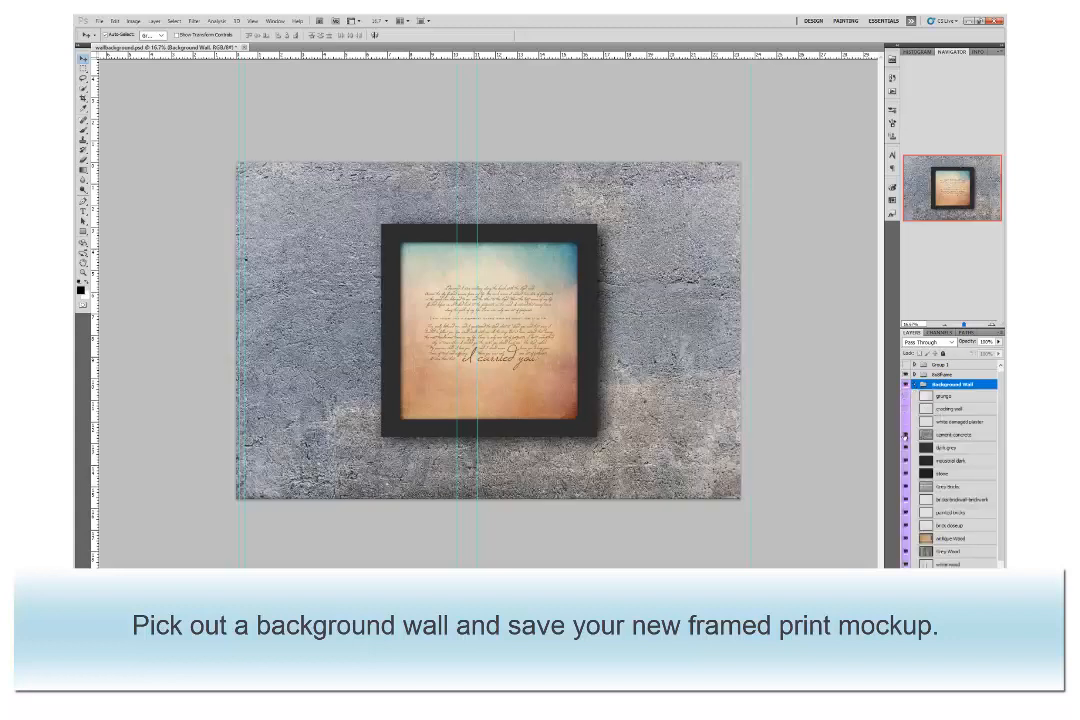
pyautogui.click(905, 445)
pyautogui.click(905, 458)
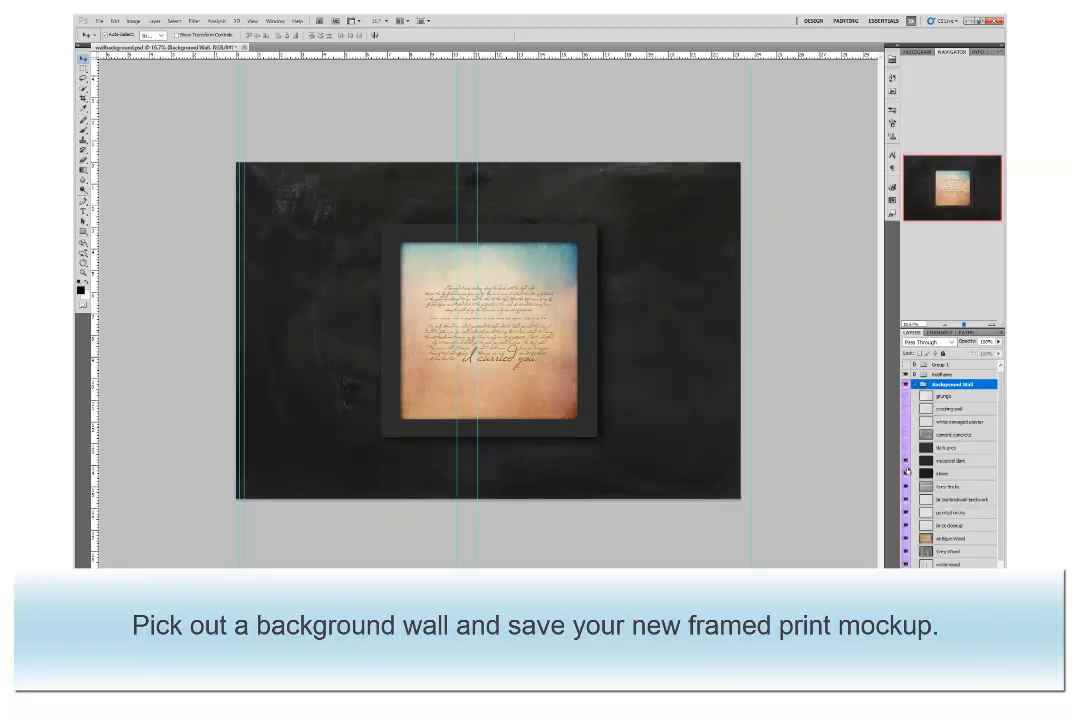
pyautogui.click(906, 472)
pyautogui.click(905, 487)
pyautogui.click(905, 499)
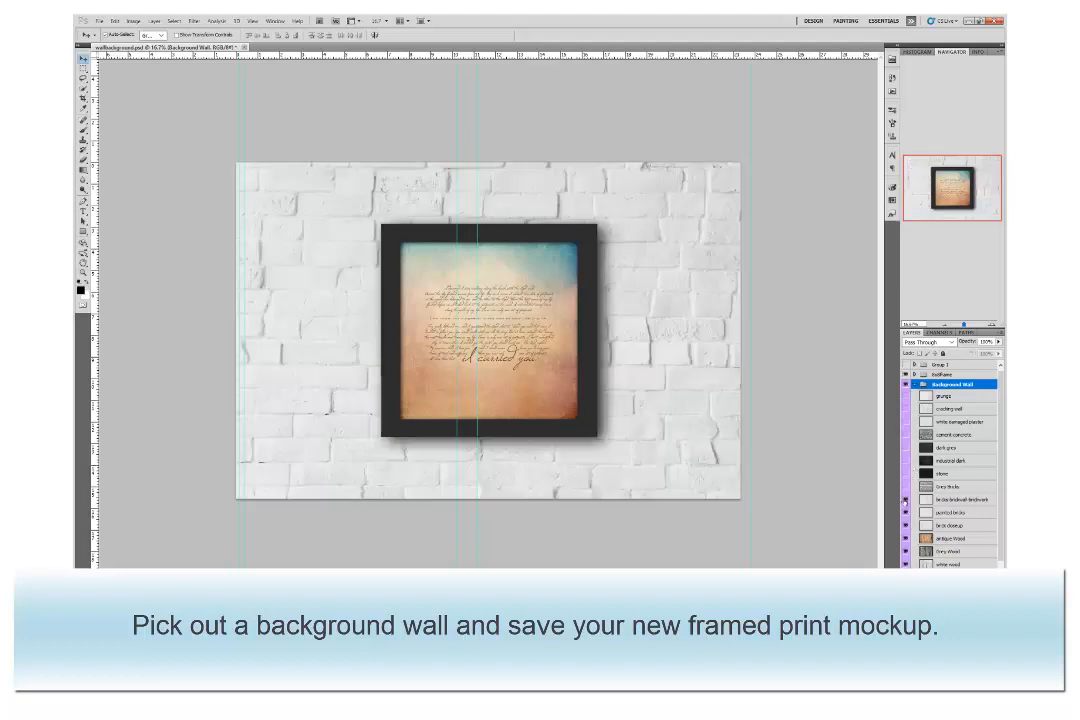
pyautogui.click(905, 512)
pyautogui.click(905, 525)
pyautogui.click(905, 538)
pyautogui.click(905, 551)
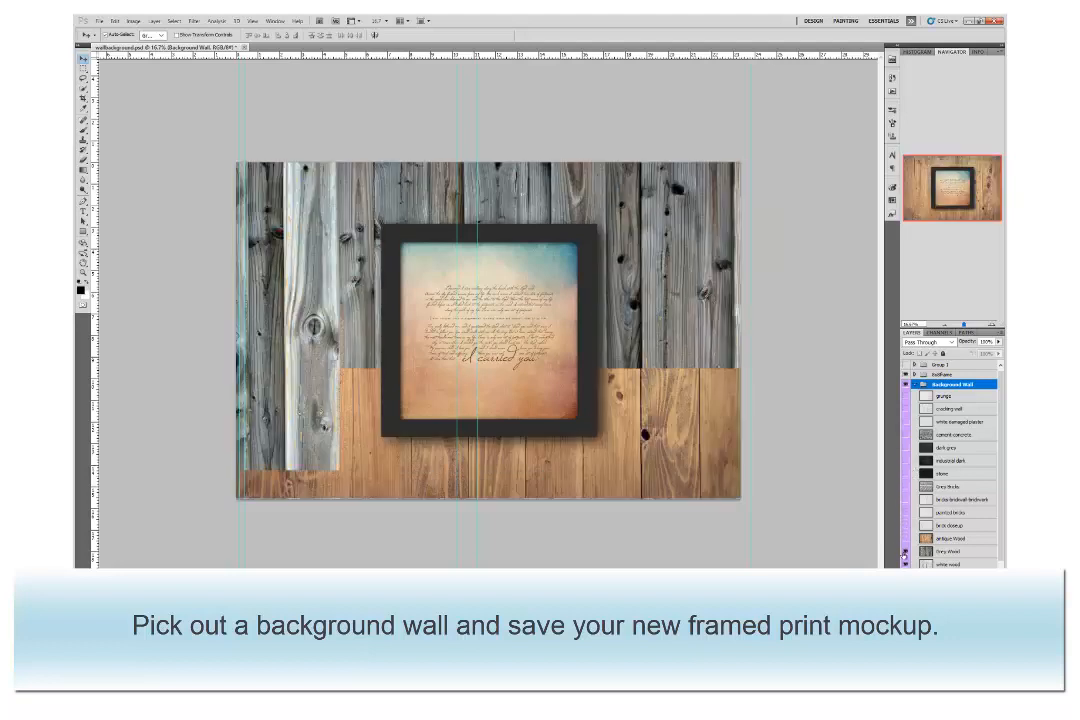
pyautogui.click(905, 564)
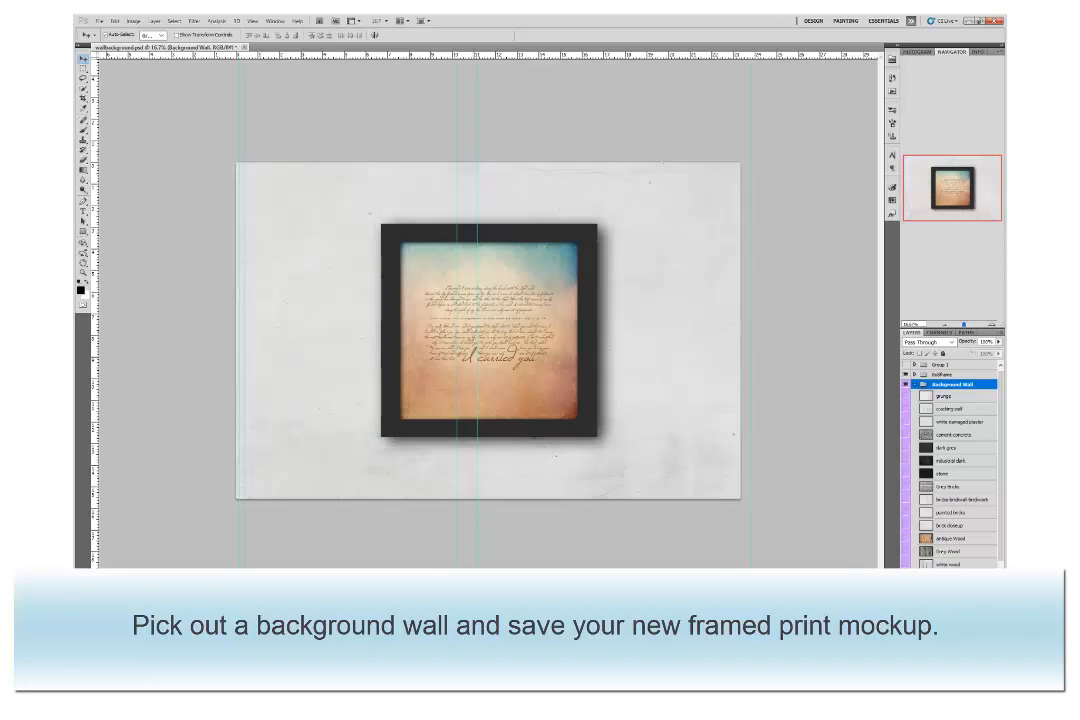
pyautogui.scroll(-2, 1000, 524)
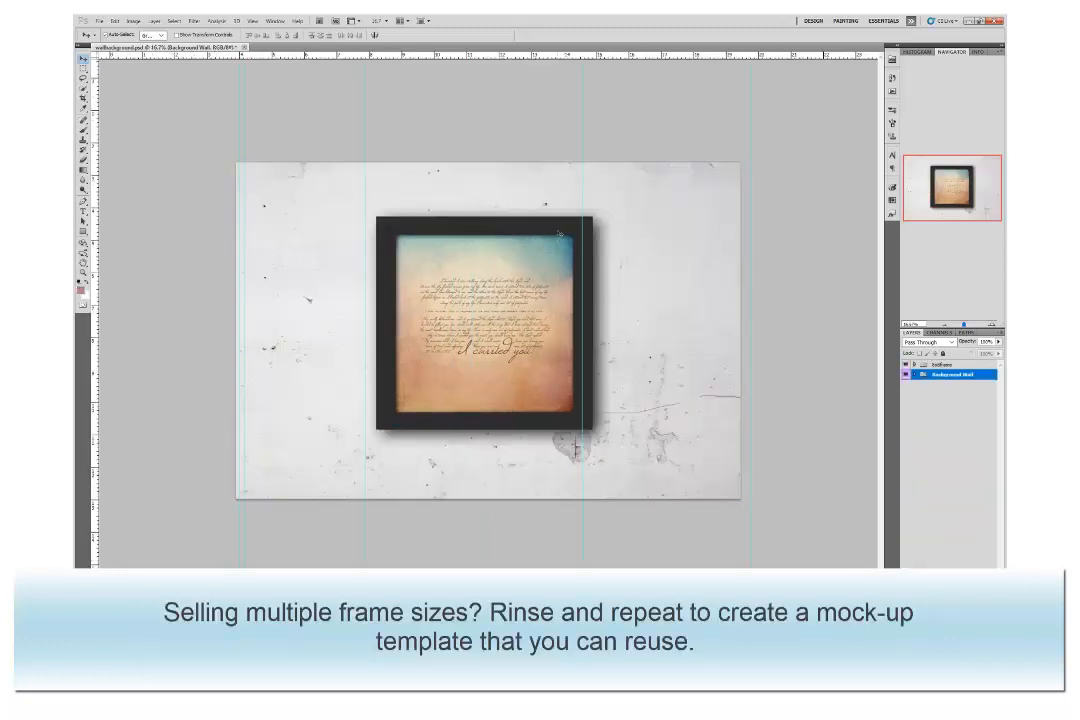
# Step: Move the 8x8 framed print aside, partly past the wall's left edge
pyautogui.moveTo(394, 212); pyautogui.dragTo(250, 229)
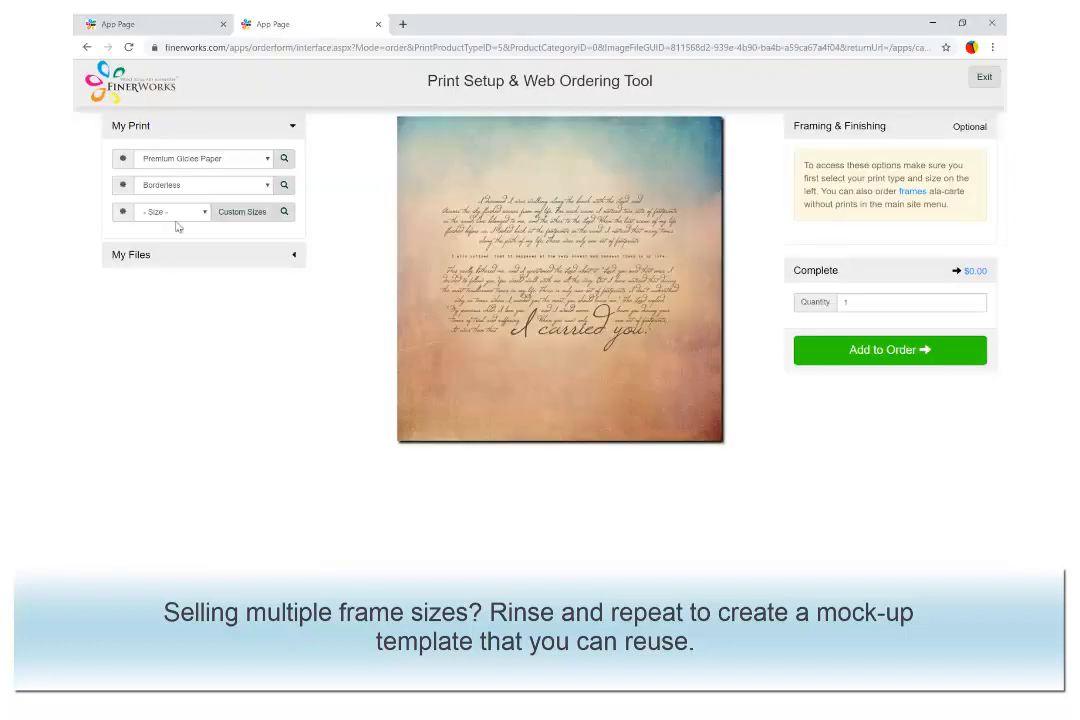
# Step: Switch to the FinerWorks ordering tool and configure a 10" x 10" print with a Gallery Economy frame in Standard Black, frame size 10" x 10"
pyautogui.click(176, 213)
pyautogui.click(161, 317)
pyautogui.click(852, 159)
pyautogui.click(855, 200)
pyautogui.click(868, 187)
pyautogui.click(864, 225)
pyautogui.click(880, 212)
pyautogui.click(876, 231)
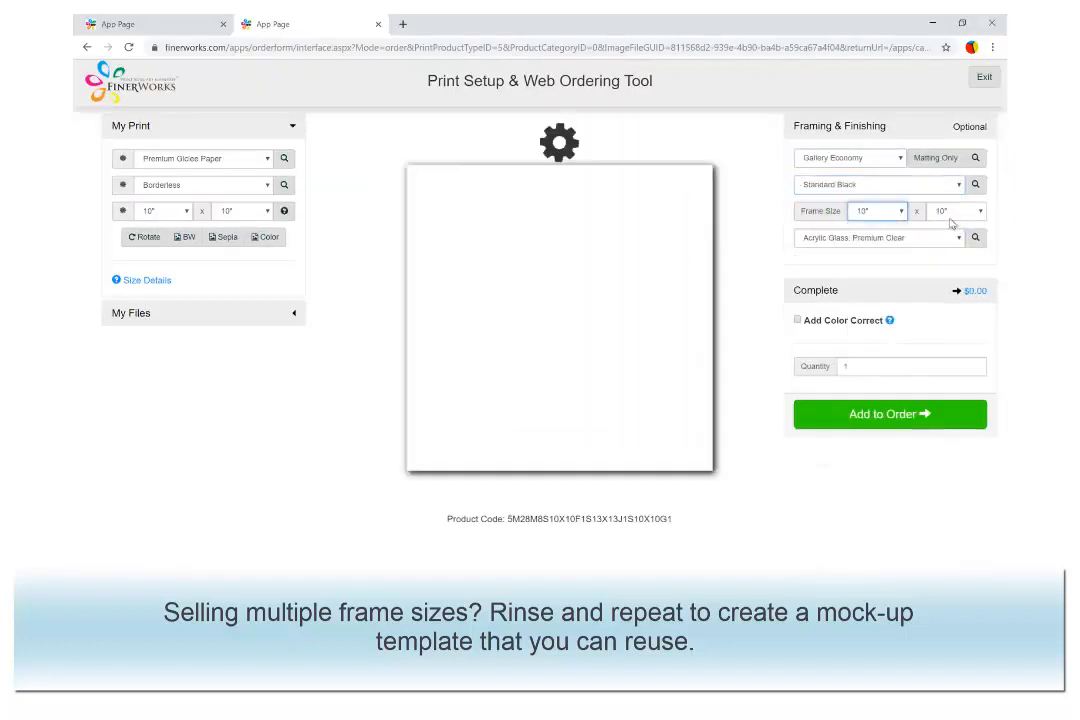
# Step: Save the 10x10 frame preview image, switch to Photoshop and place it as 10x10GalleryEconomyBlack on the wall background
pyautogui.rightClick(716, 266)
pyautogui.click(746, 280)
pyautogui.click(430, 304)
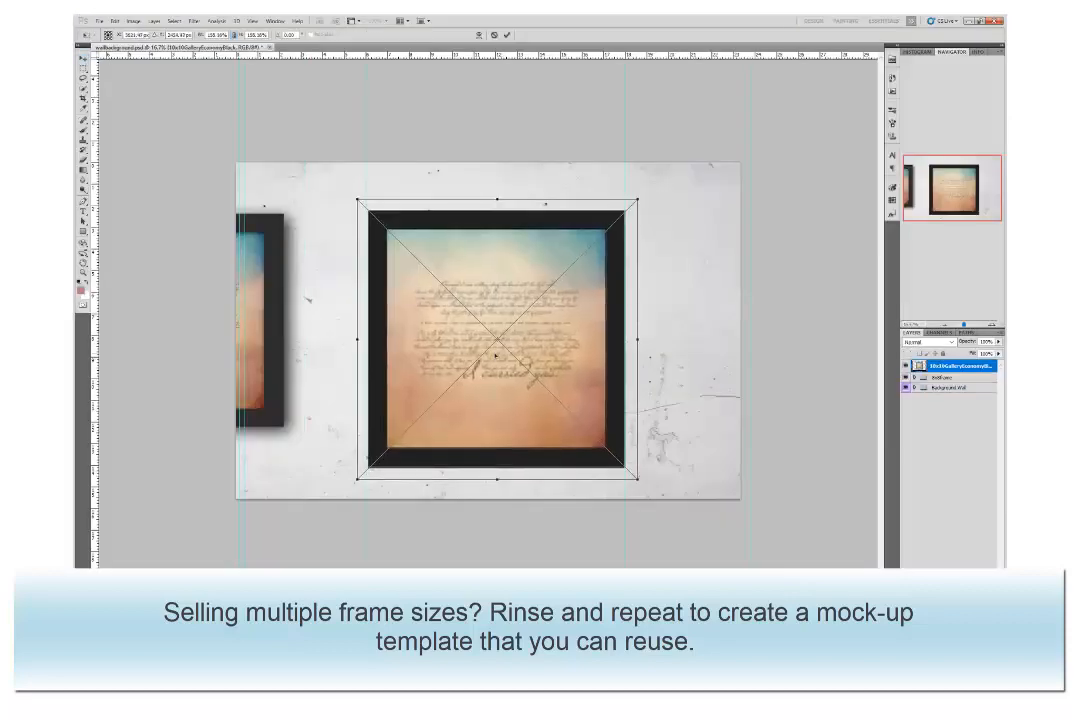
pyautogui.press('Return')
# Step: Place the newfootprints artwork above the 10x10 frame and scale and position it to fill the frame's opening
pyautogui.click(100, 20)
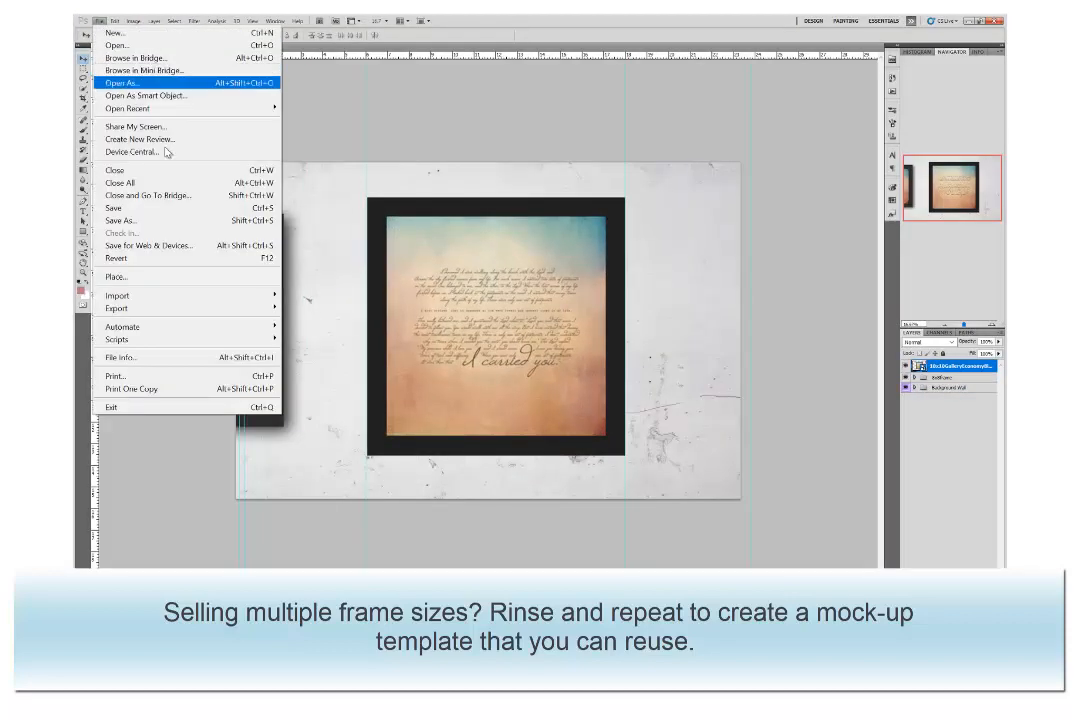
pyautogui.click(117, 277)
pyautogui.doubleClick(470, 465)
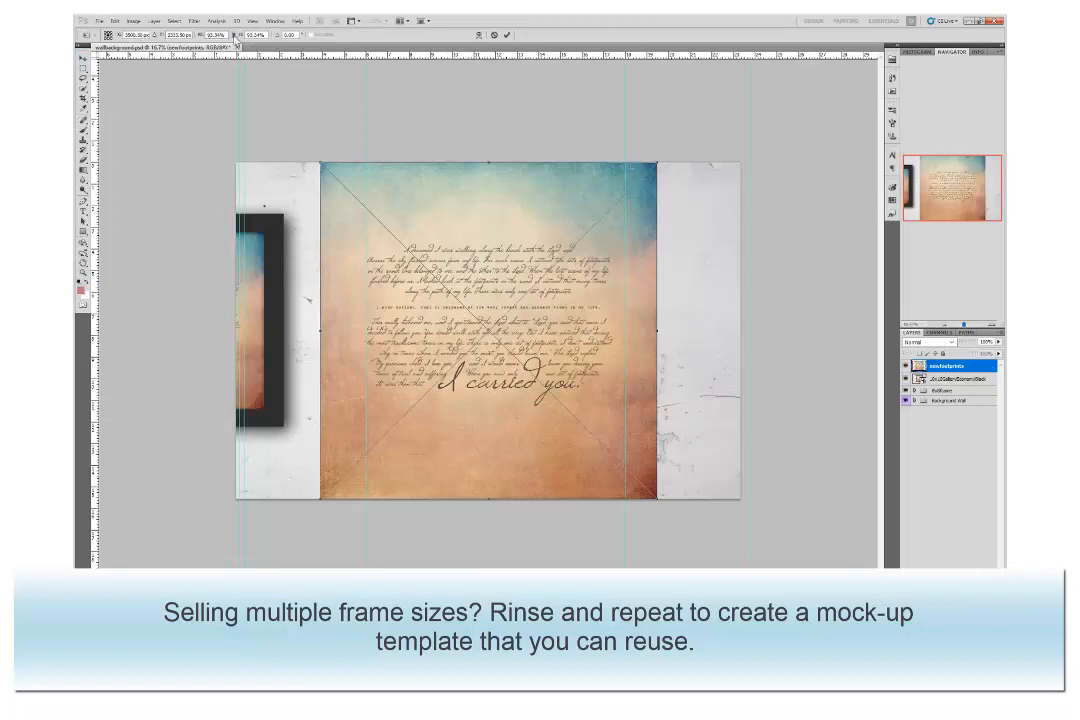
pyautogui.moveTo(320, 161); pyautogui.dragTo(427, 270)
pyautogui.moveTo(538, 333); pyautogui.dragTo(497, 279)
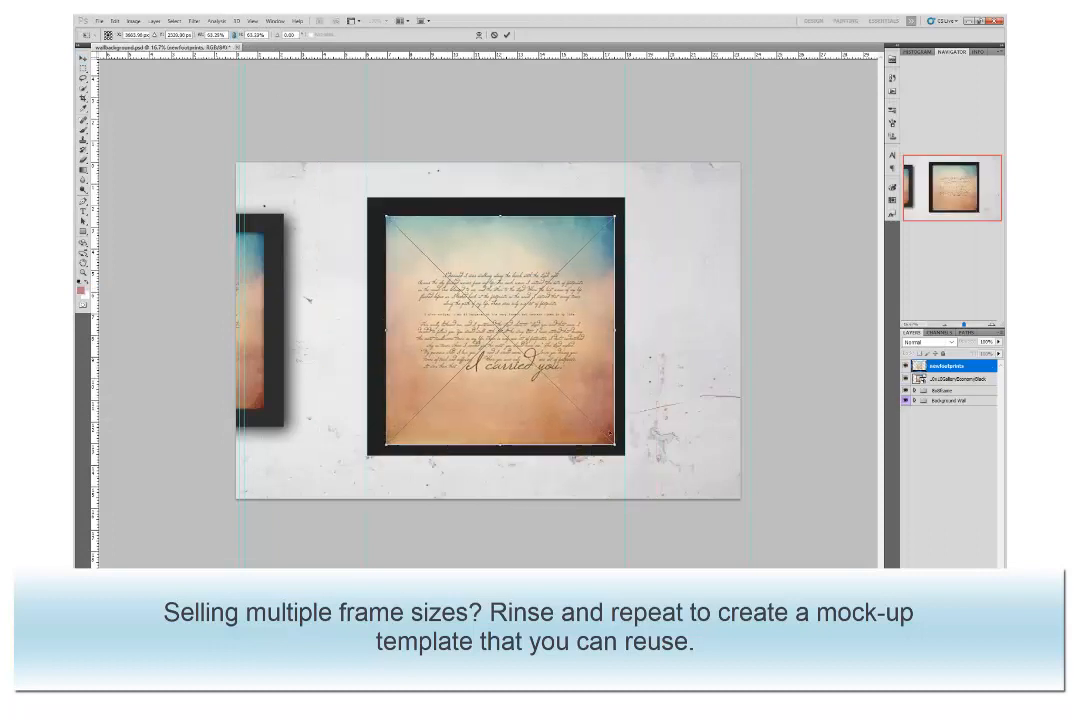
pyautogui.moveTo(616, 447); pyautogui.dragTo(605, 439)
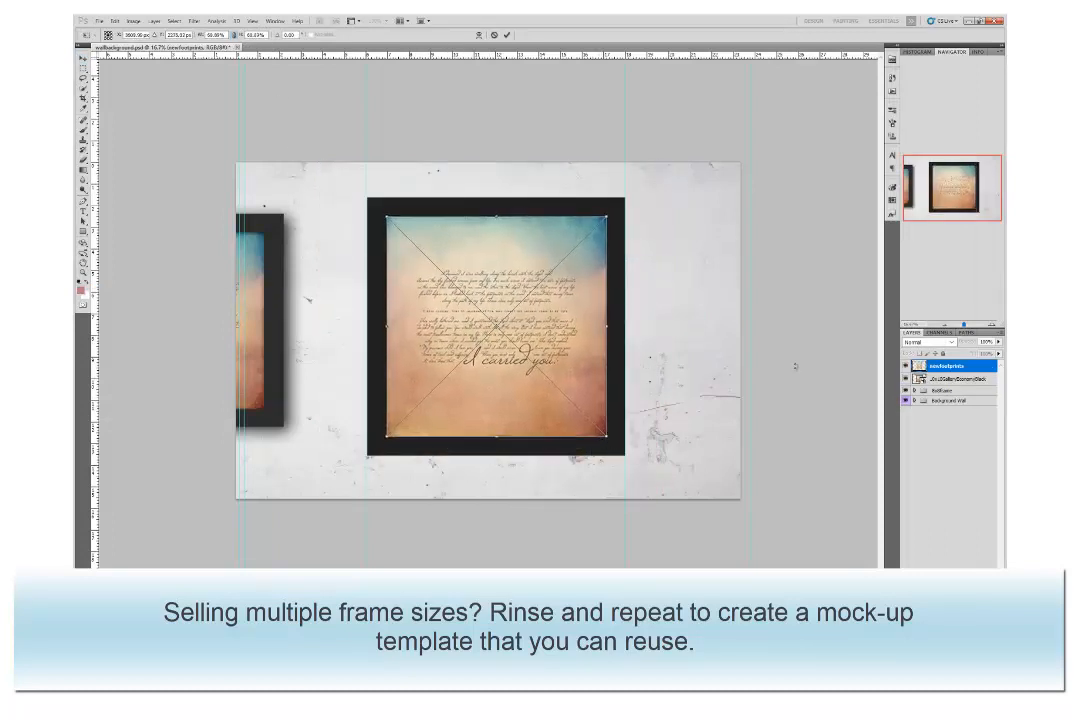
# Step: Add a drop shadow with an increased distance to the 10x10GalleryEconomyBlack frame layer
pyautogui.doubleClick(965, 380)
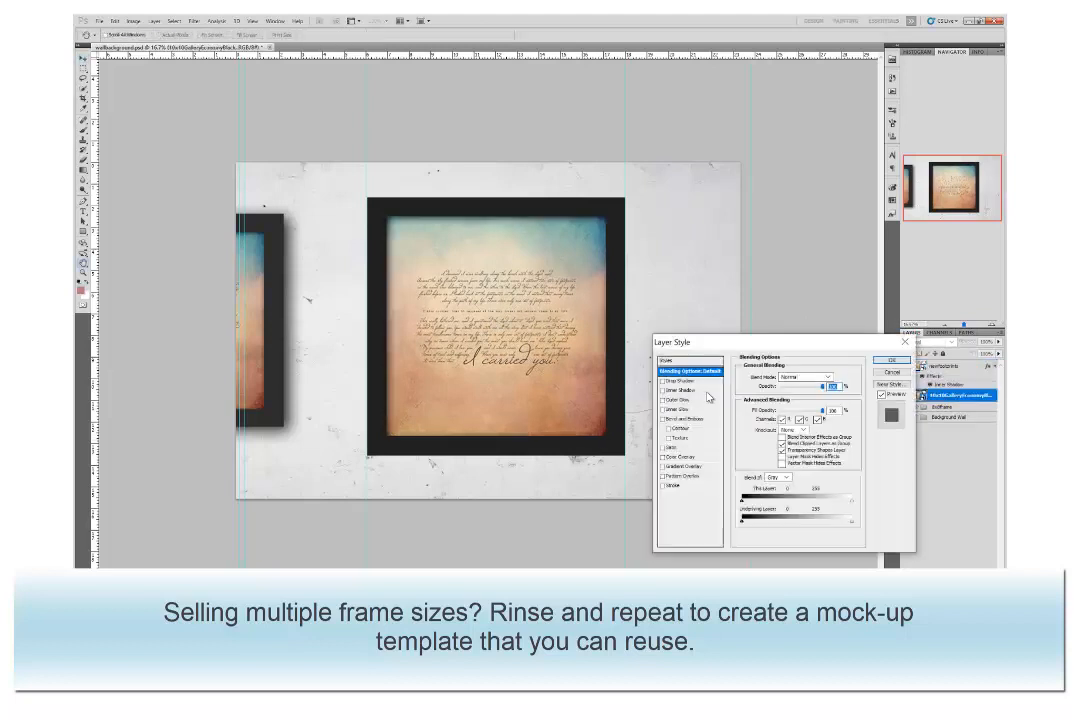
pyautogui.click(672, 381)
pyautogui.moveTo(795, 415)
pyautogui.mouseDown()
pyautogui.moveTo(812, 435)
pyautogui.moveTo(811, 417)
pyautogui.mouseUp()
pyautogui.click(899, 361)
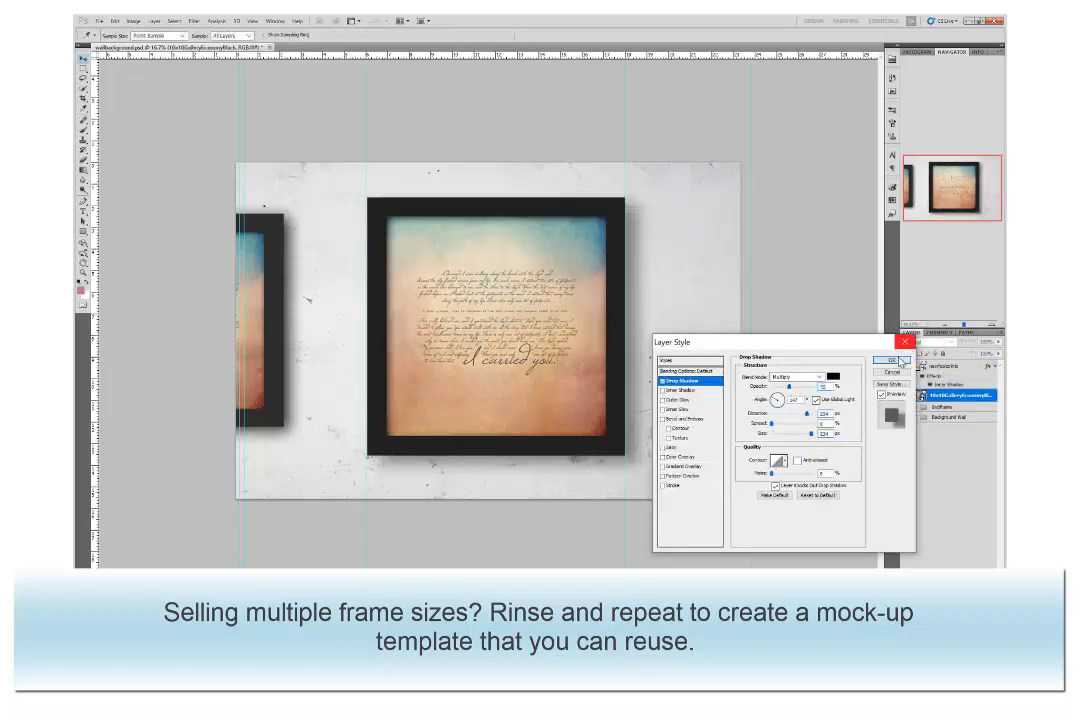
# Step: Add a new layer above the newfootprints artwork and paint black diagonal seams on the 10x10 frame's corners
pyautogui.click(949, 366)
pyautogui.click(979, 574)
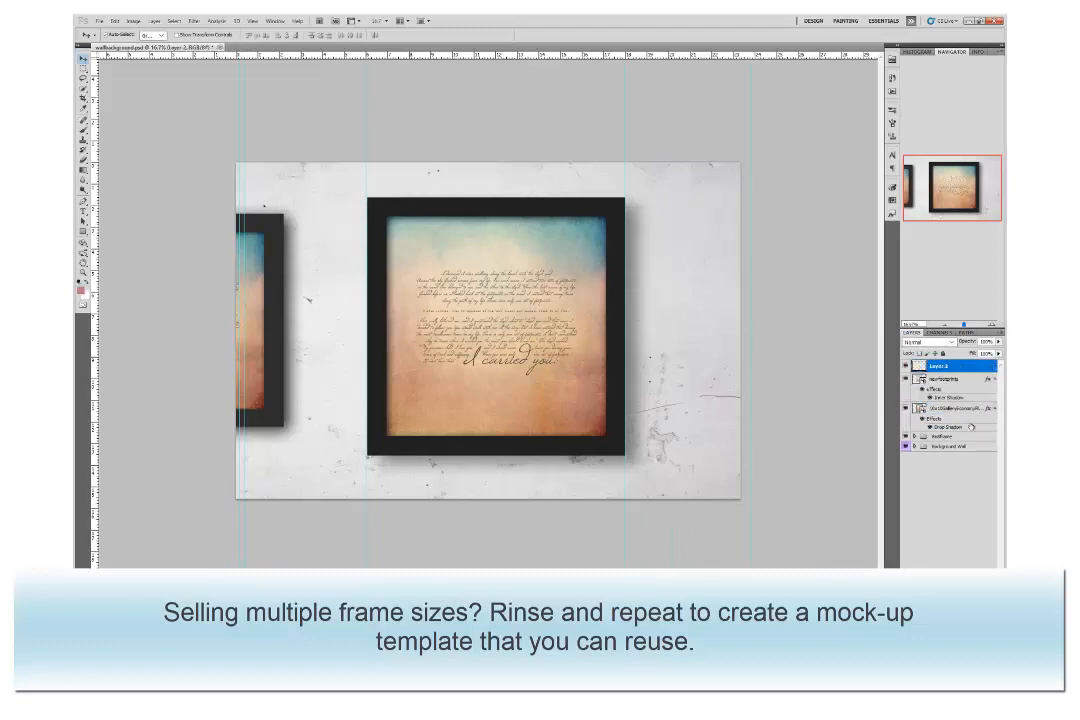
pyautogui.click(991, 324)
pyautogui.click(991, 324)
pyautogui.click(991, 324)
pyautogui.click(977, 172)
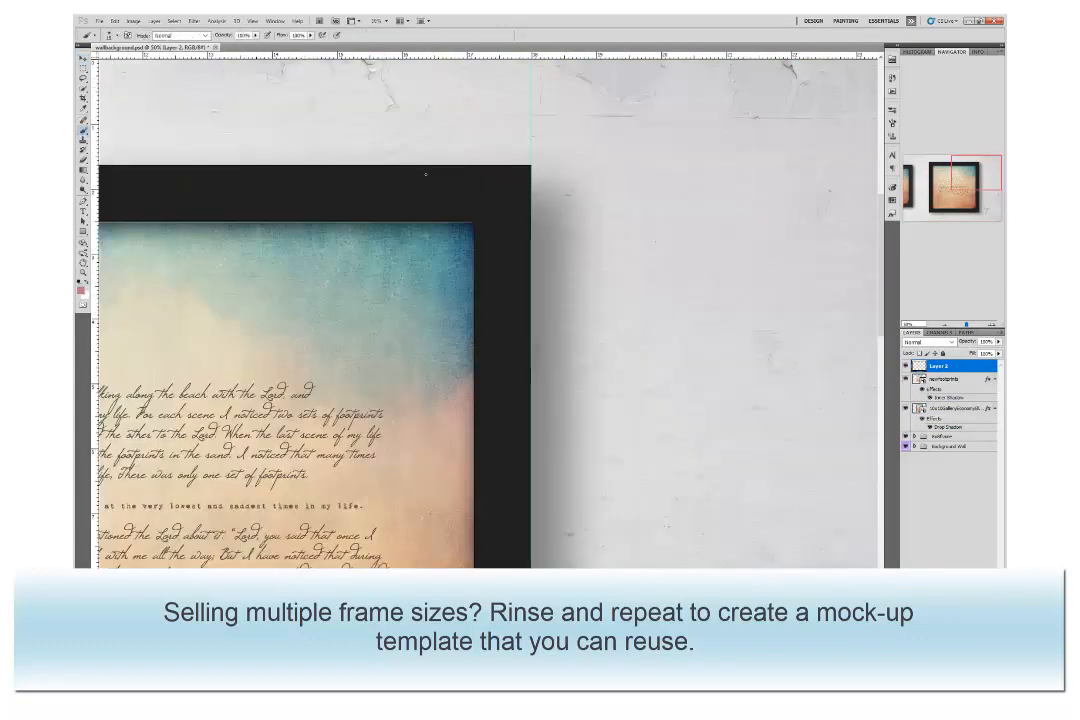
pyautogui.press('d')
pyautogui.click(976, 203)
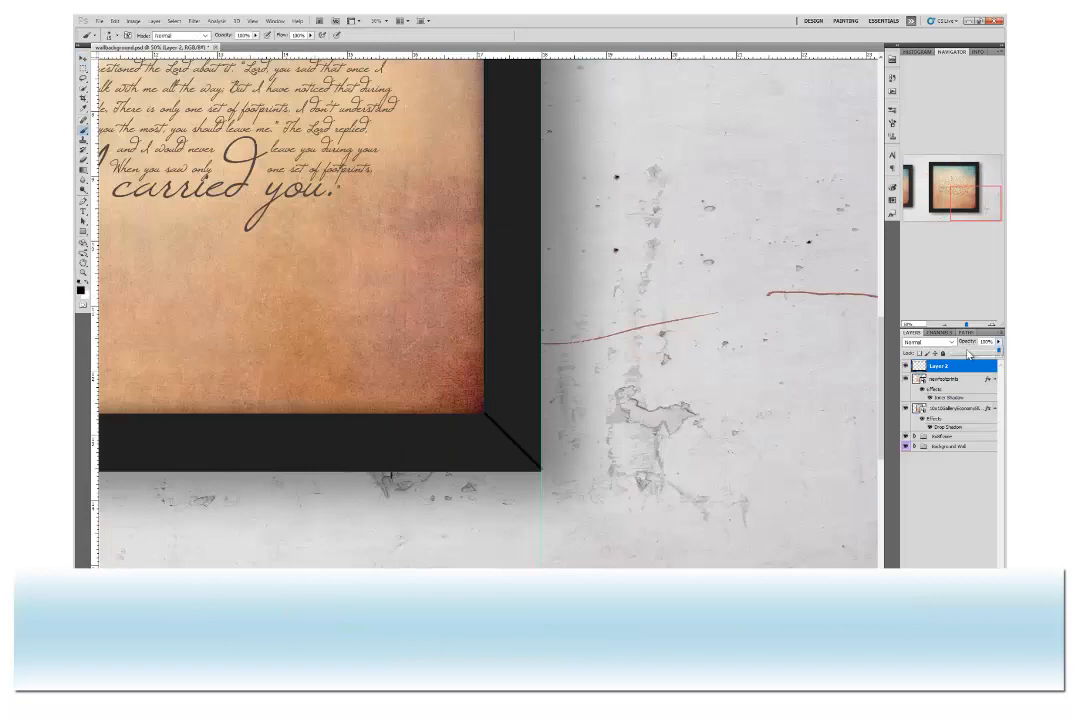